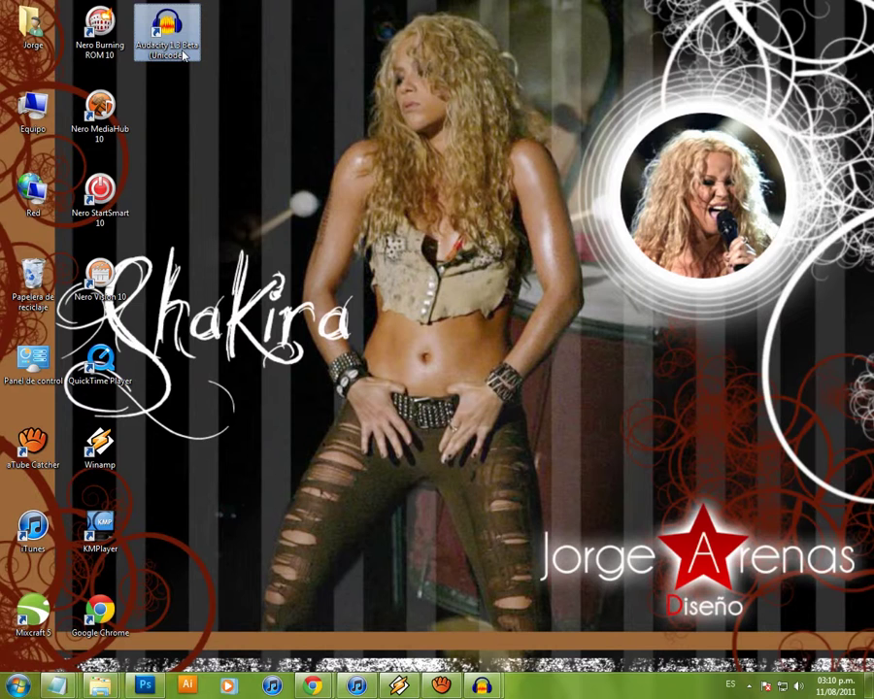
Open Audacity and import the audio file no_creo_instrumental from the PISTAS INTRUMENTALES folder
double_click(167, 34)
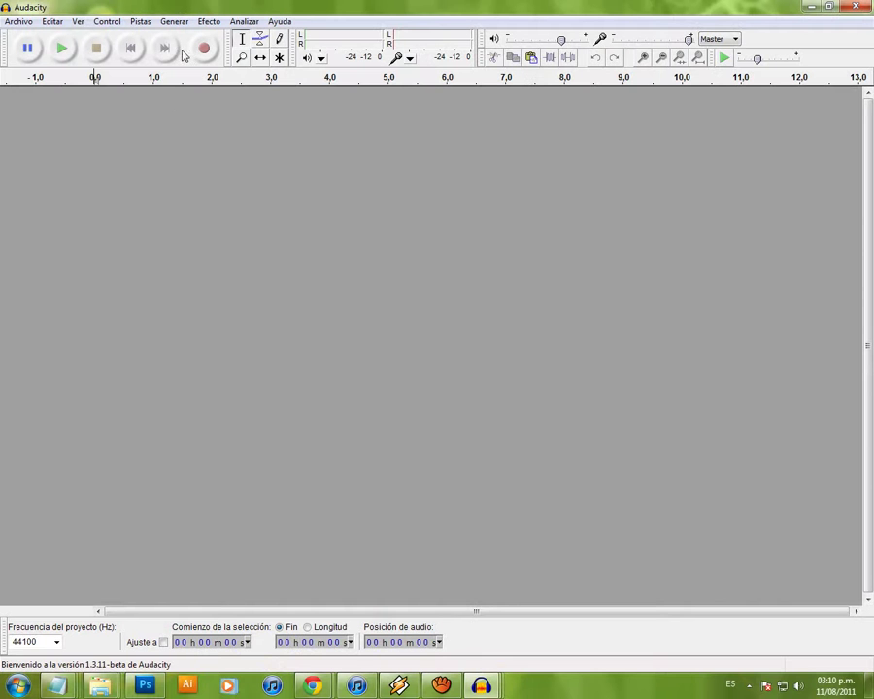
click(18, 23)
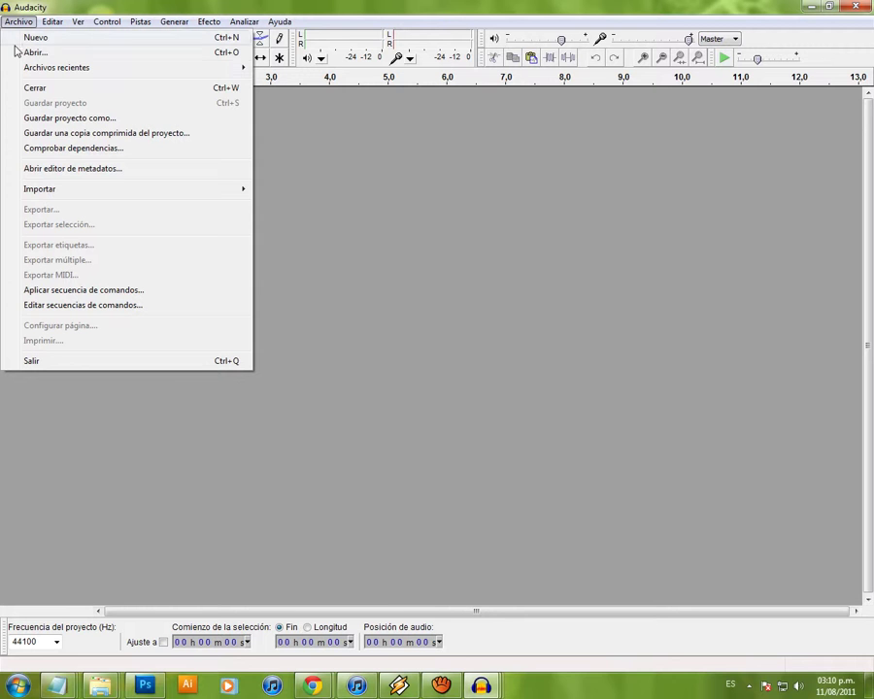
mouse_move(25, 195)
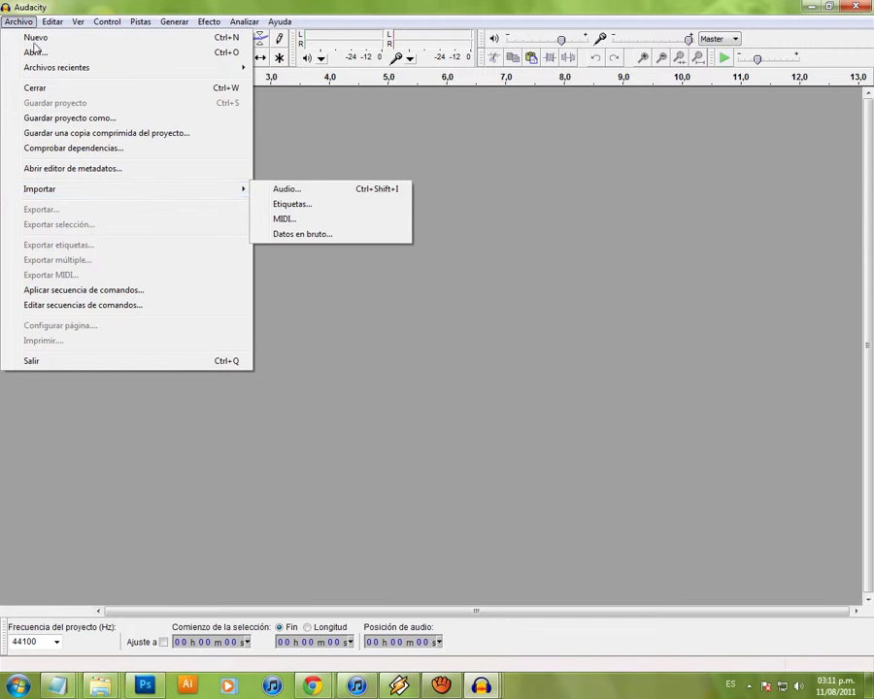
click(280, 191)
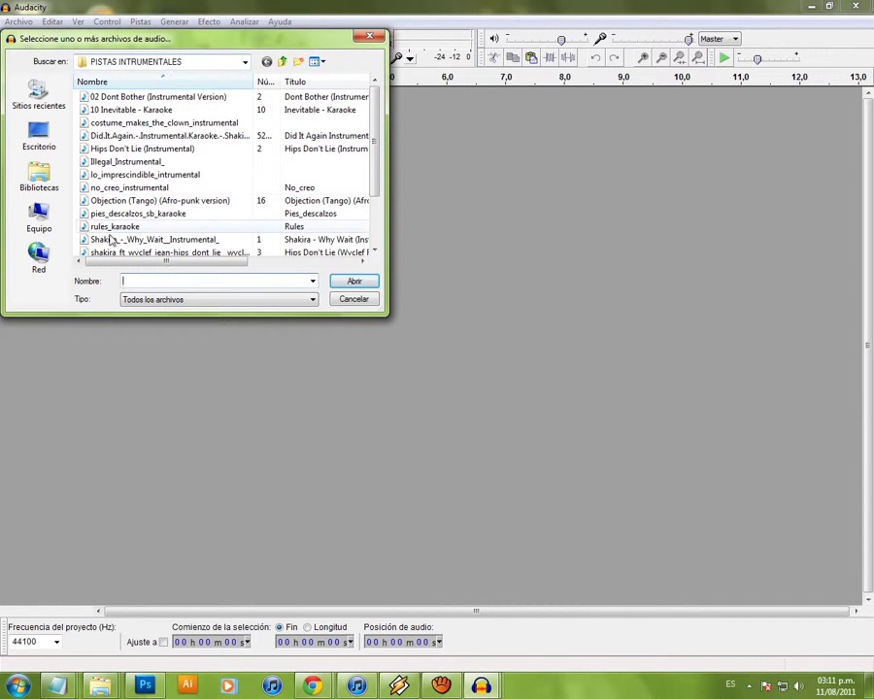
click(121, 190)
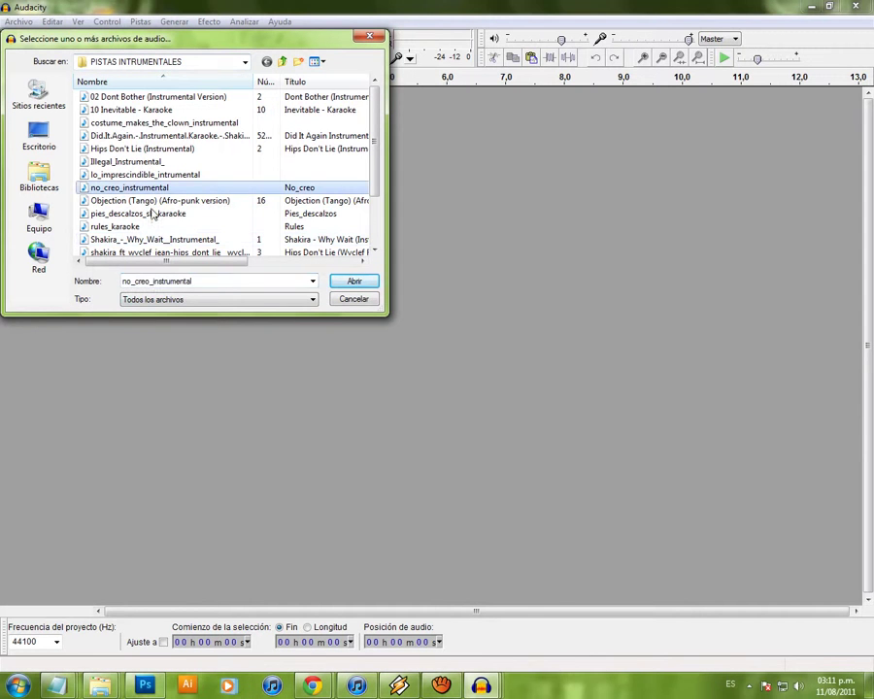
click(353, 282)
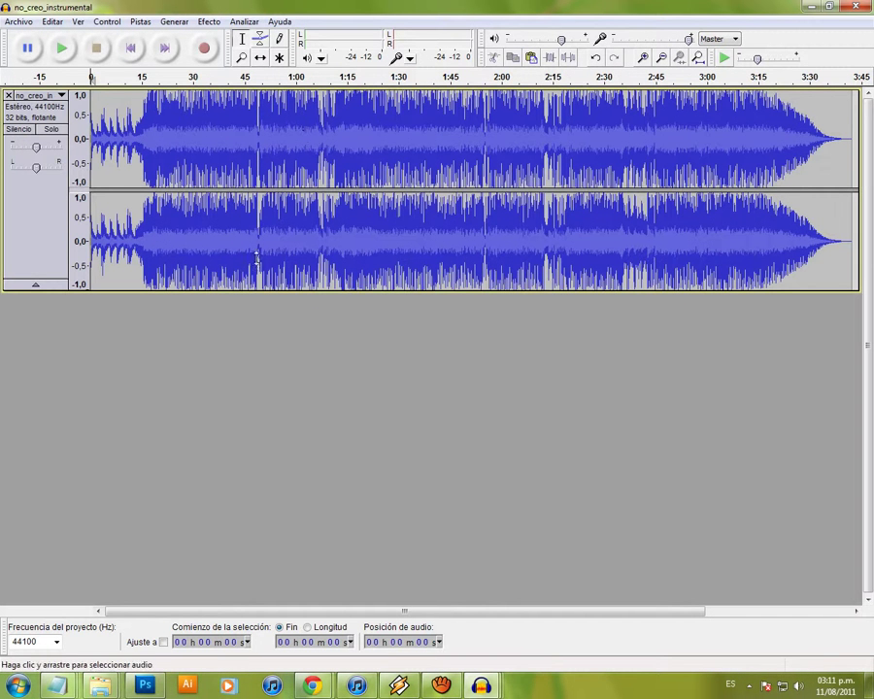
Play the no_creo_instrumental track, lower its gain to about -2 dB, and stop playback with the cursor at the track's end
click(61, 47)
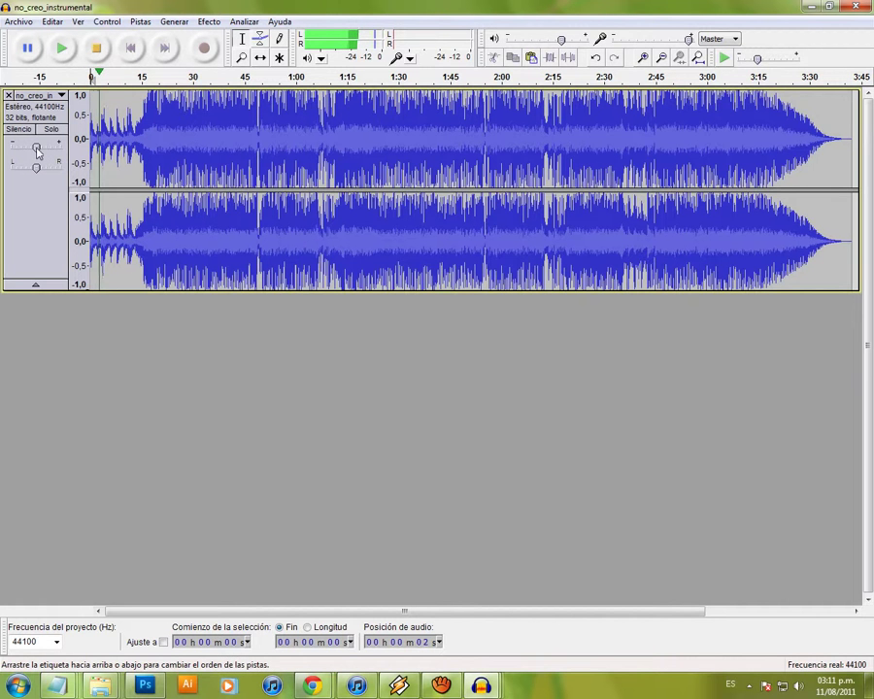
mouse_move(37, 152)
mouse_down()
mouse_move(10, 148)
mouse_move(55, 155)
mouse_move(20, 151)
mouse_move(35, 160)
mouse_up()
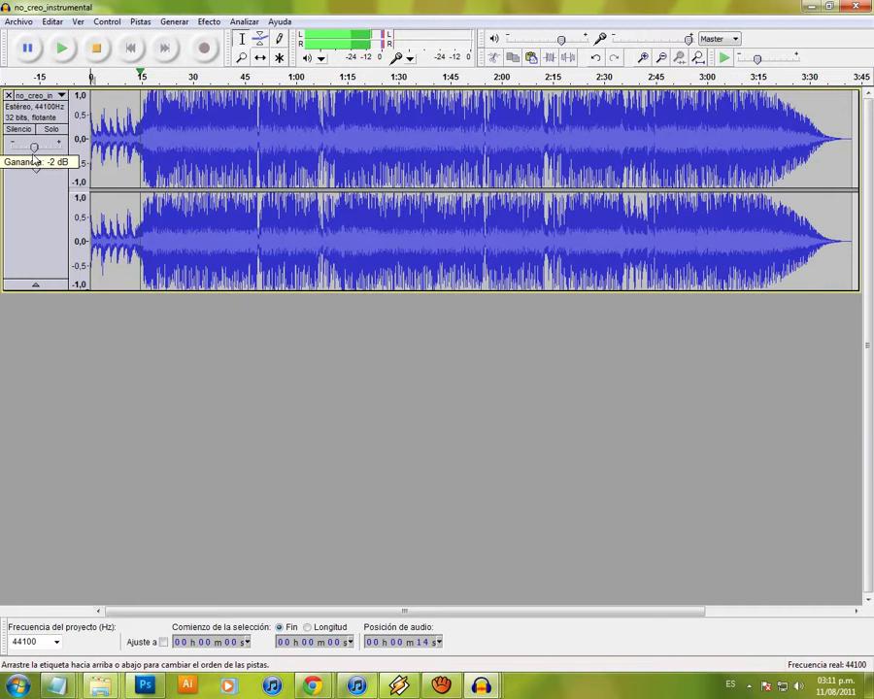
click(96, 48)
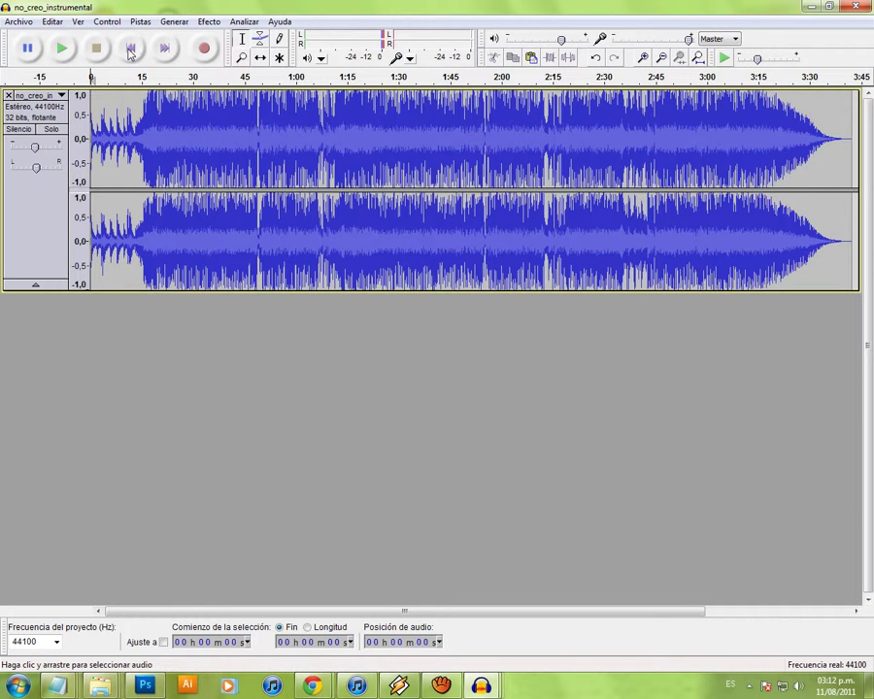
click(165, 51)
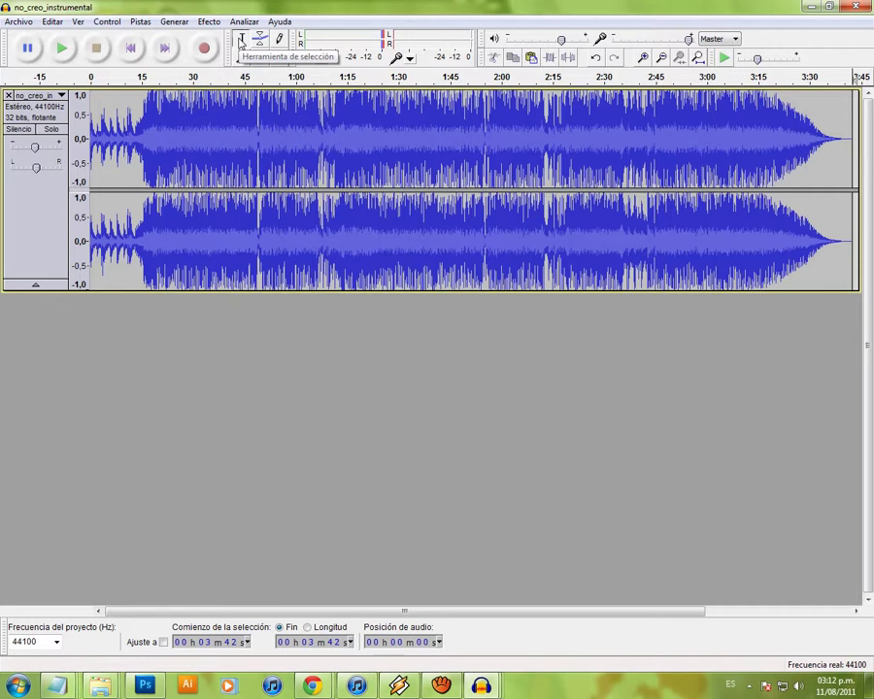
Try deleting the section from about 0:34 to 1:59 of the track, and undo the deletion
click(248, 136)
drag(248, 136, 497, 136)
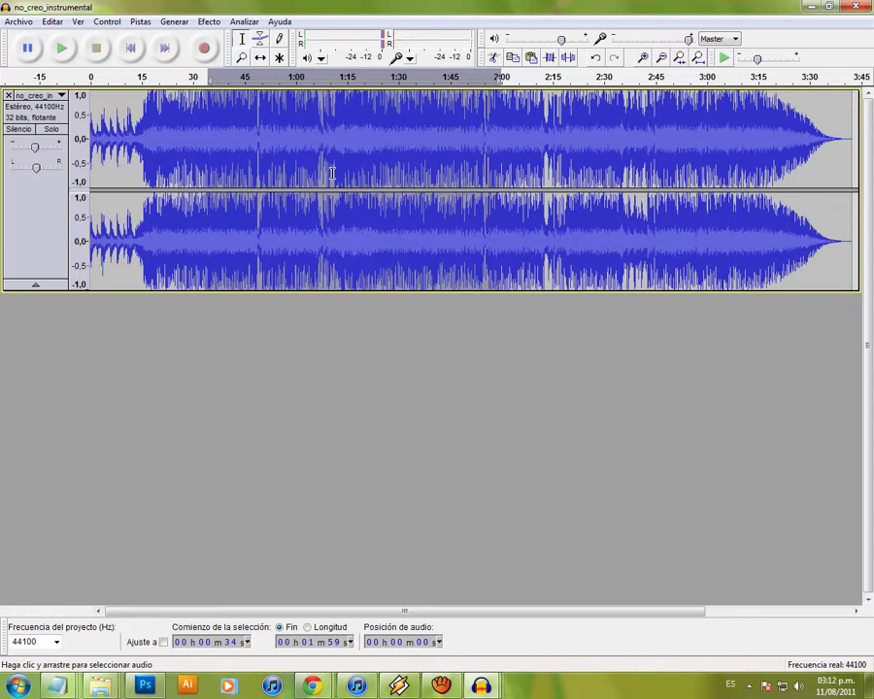
key(Delete)
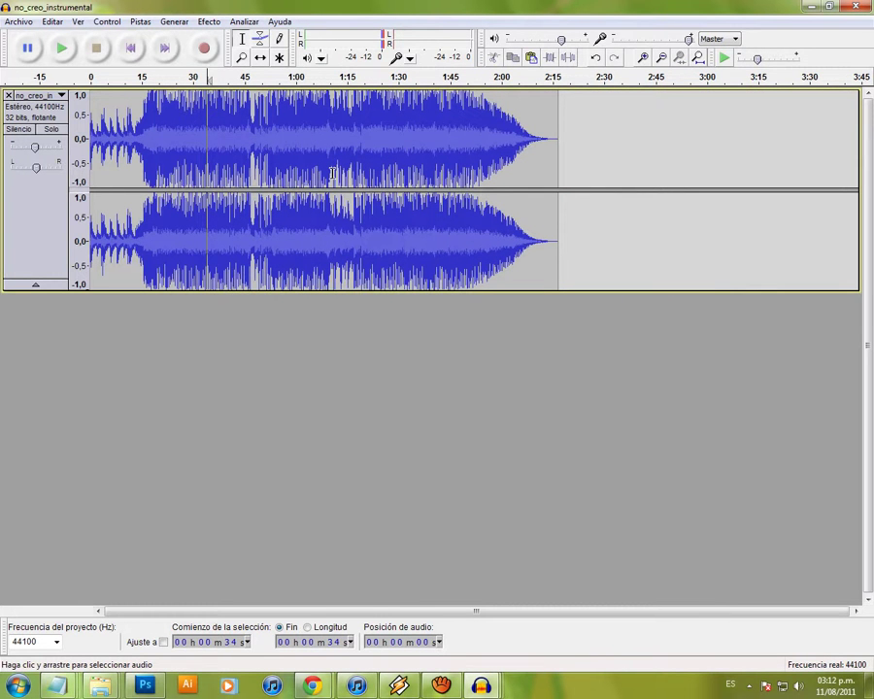
click(595, 57)
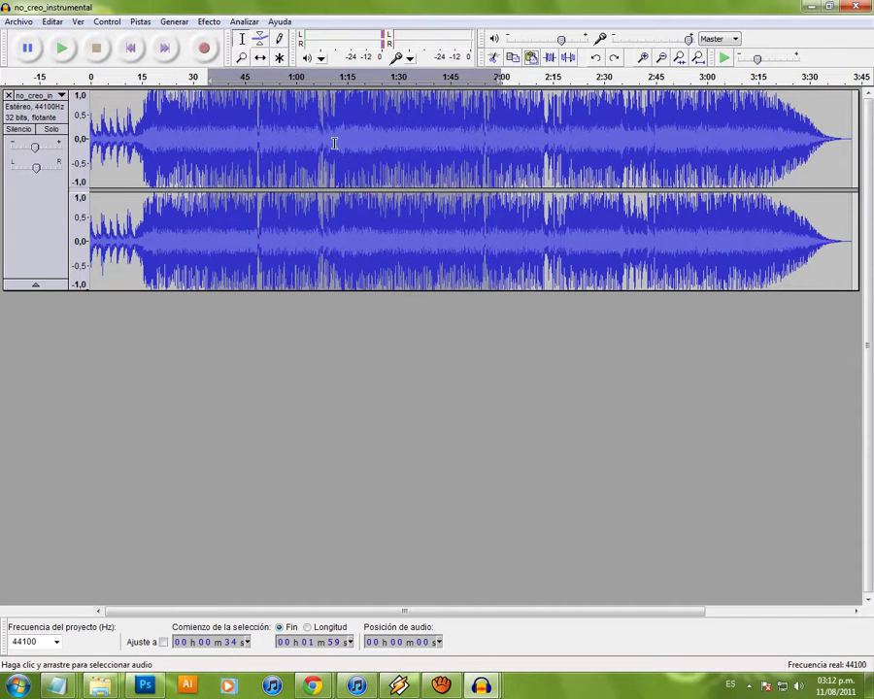
Select the audio from about 0:23 to 0:41 and inspect its waveform magnified, returning to the full-track view
click(334, 144)
drag(171, 155, 230, 148)
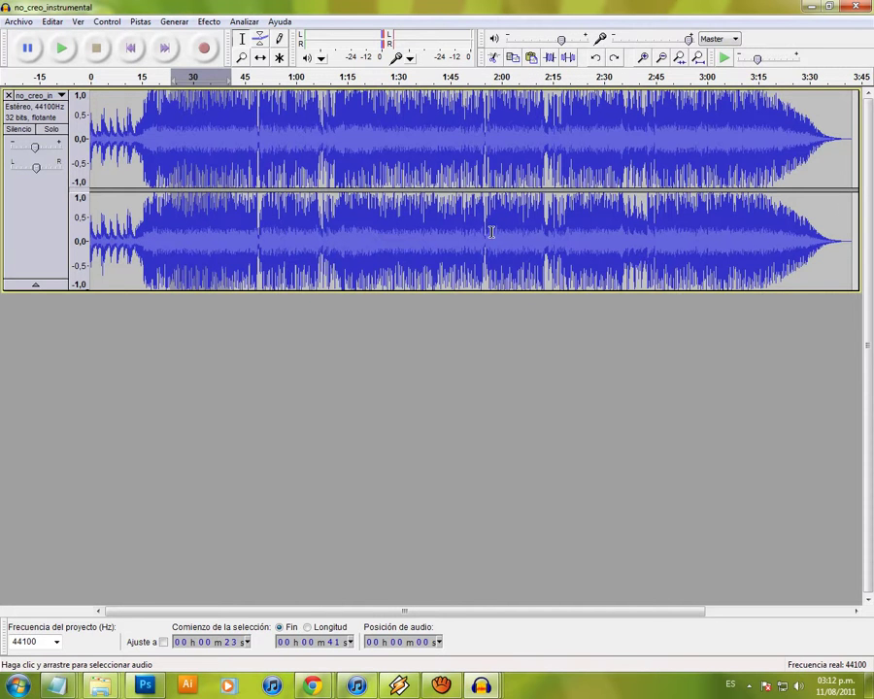
click(643, 58)
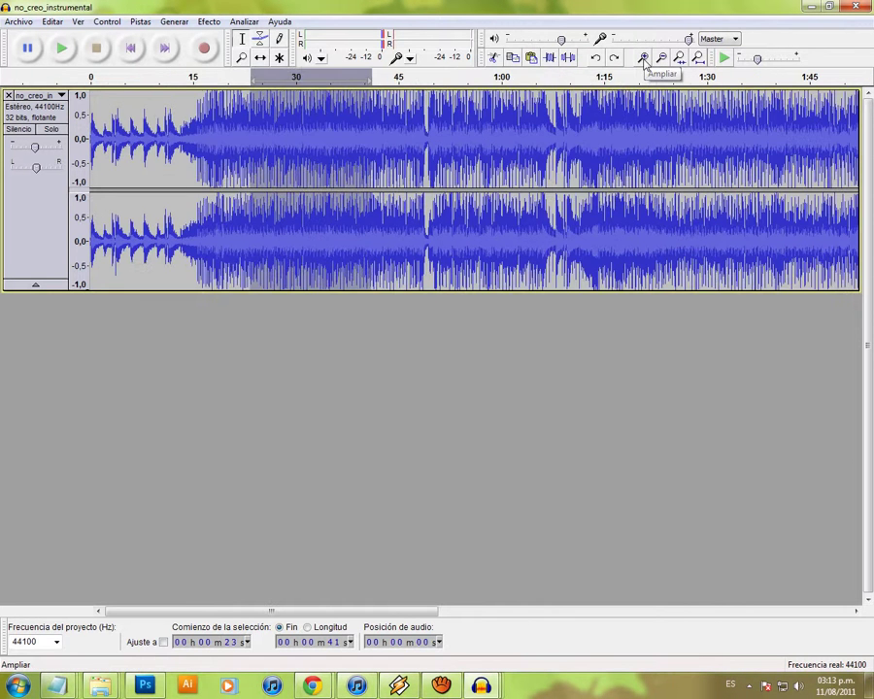
click(642, 59)
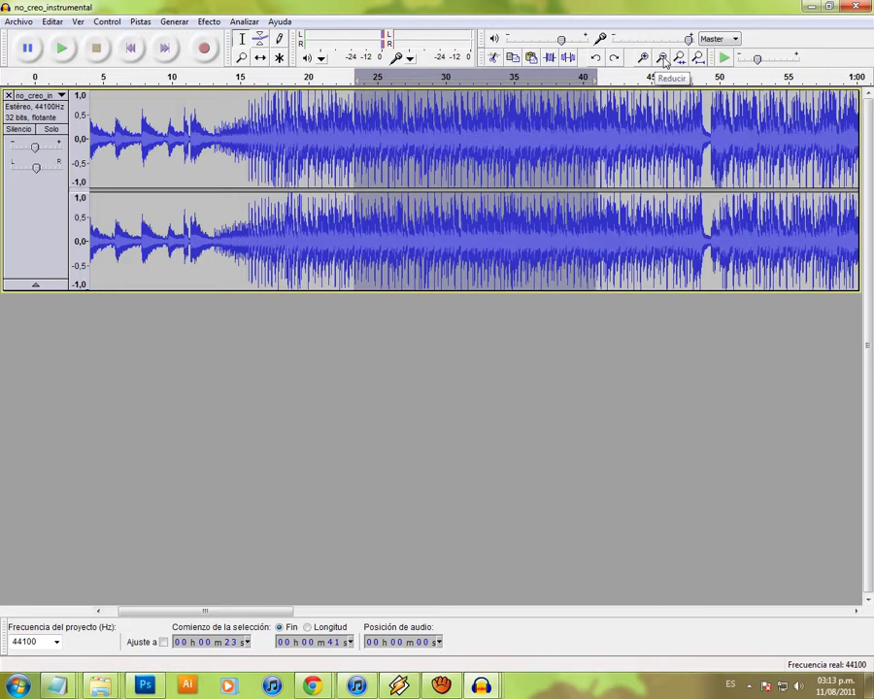
click(662, 59)
click(662, 60)
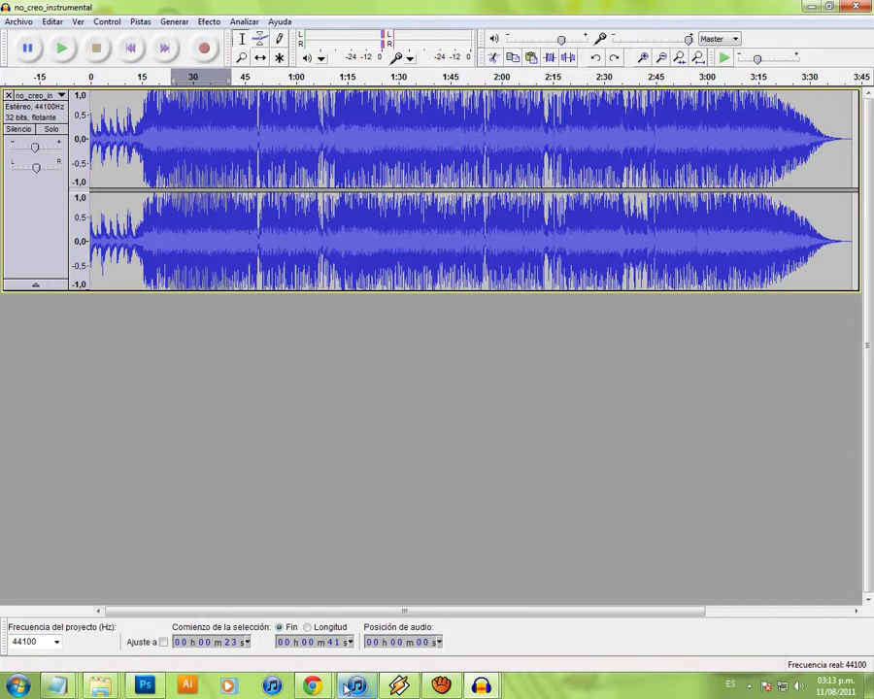
mouse_move(442, 685)
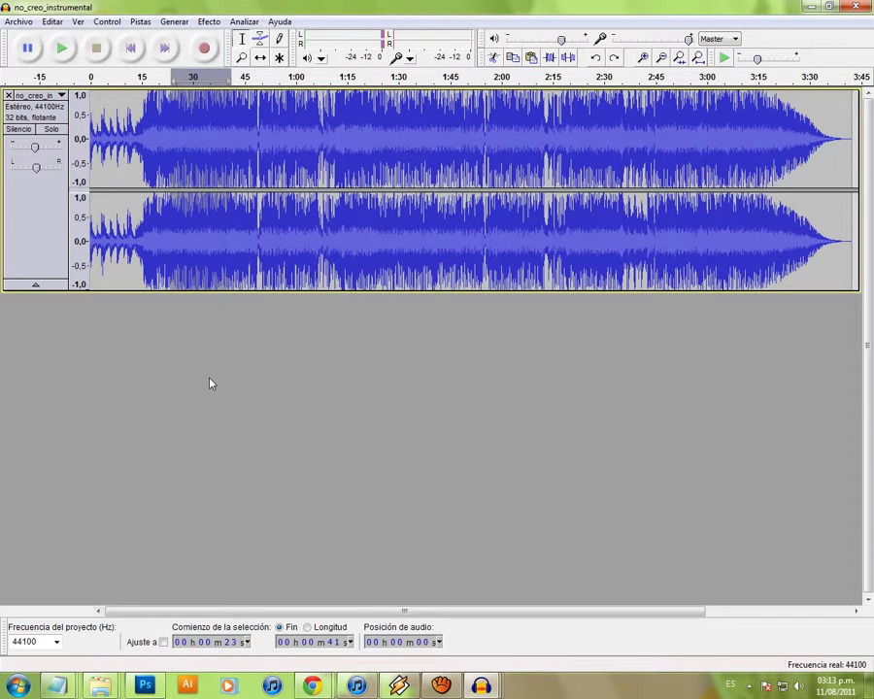
Start opening another file and browse to the AUDIOS RADIO PIES DESCALZOS folder on drive E
click(17, 22)
click(33, 53)
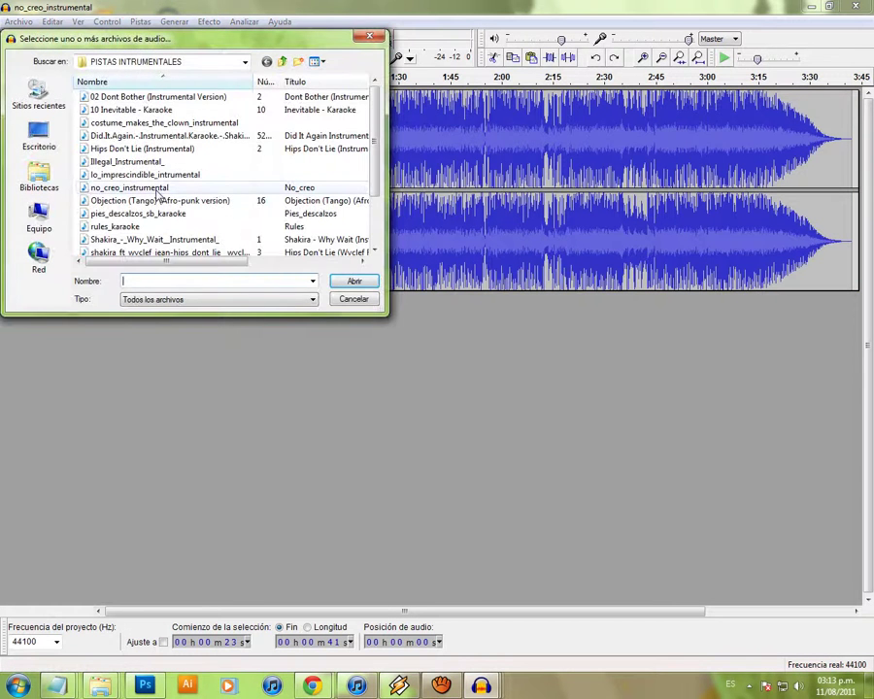
click(282, 61)
click(283, 61)
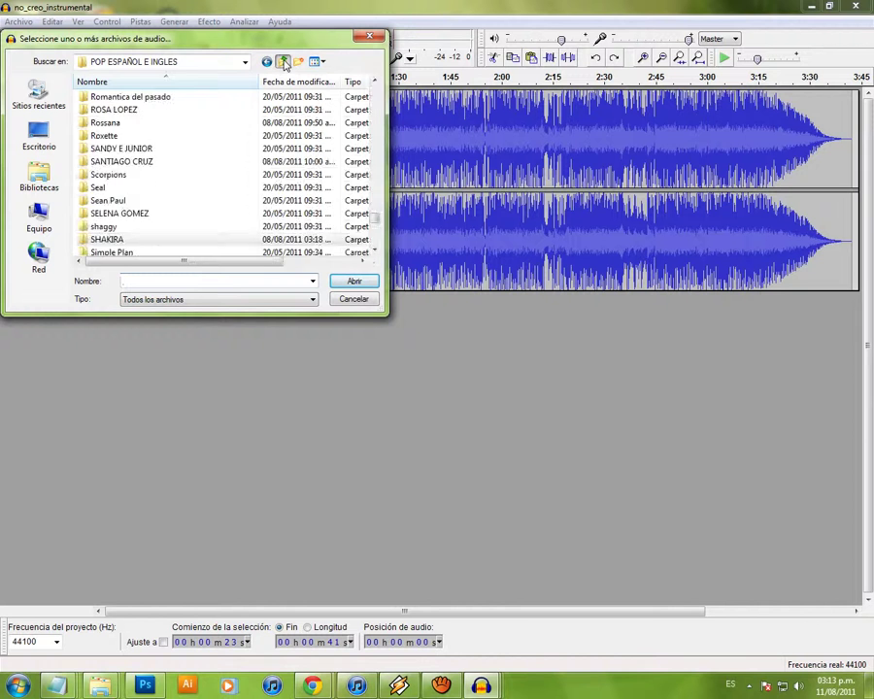
click(282, 62)
click(283, 61)
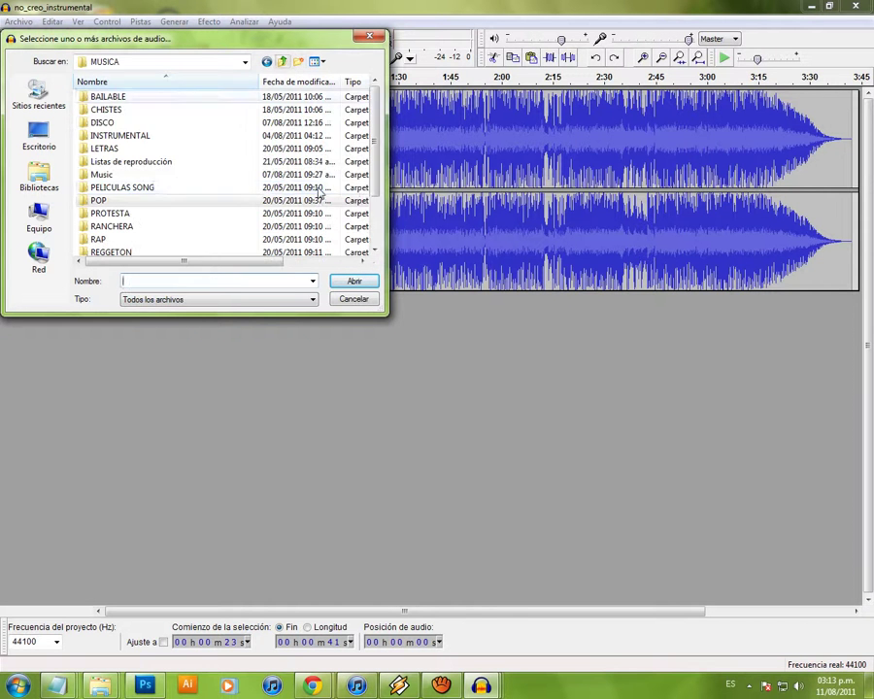
click(283, 62)
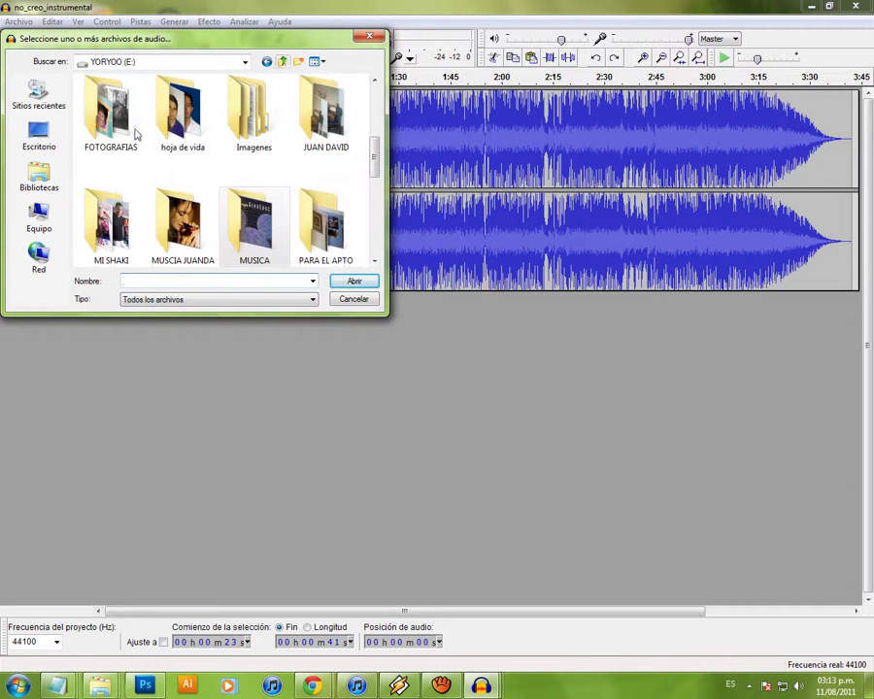
scroll(139, 111, up, 3)
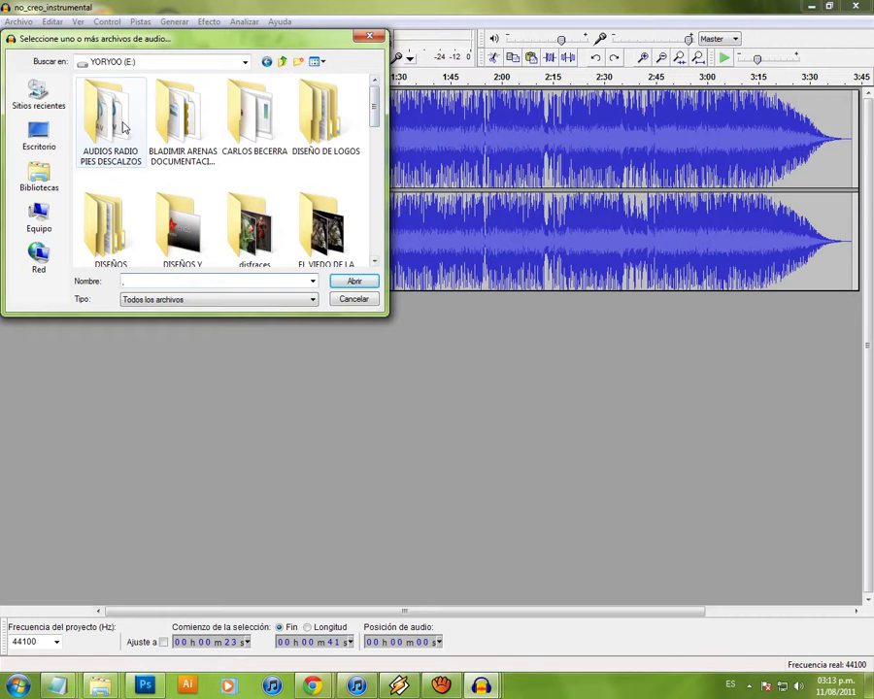
click(124, 126)
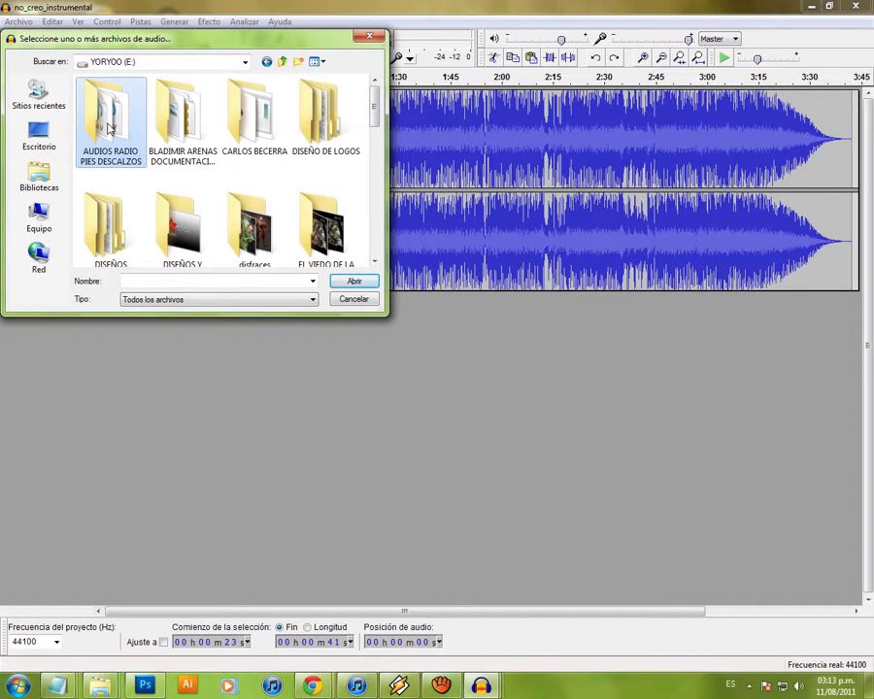
click(355, 281)
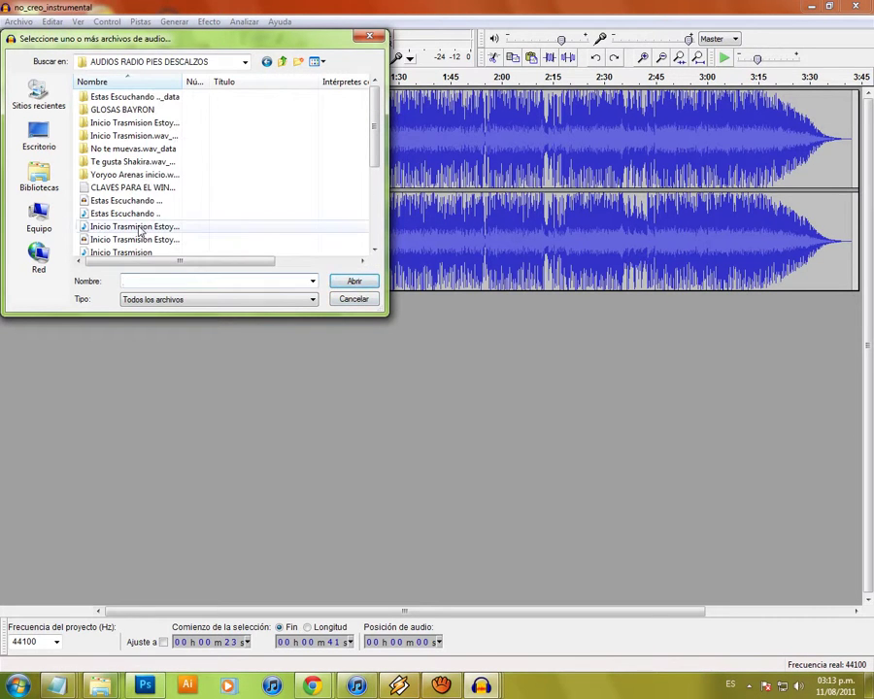
Try to open the Inicio Trasmision.wav project from the folder and dismiss the resulting message
click(138, 254)
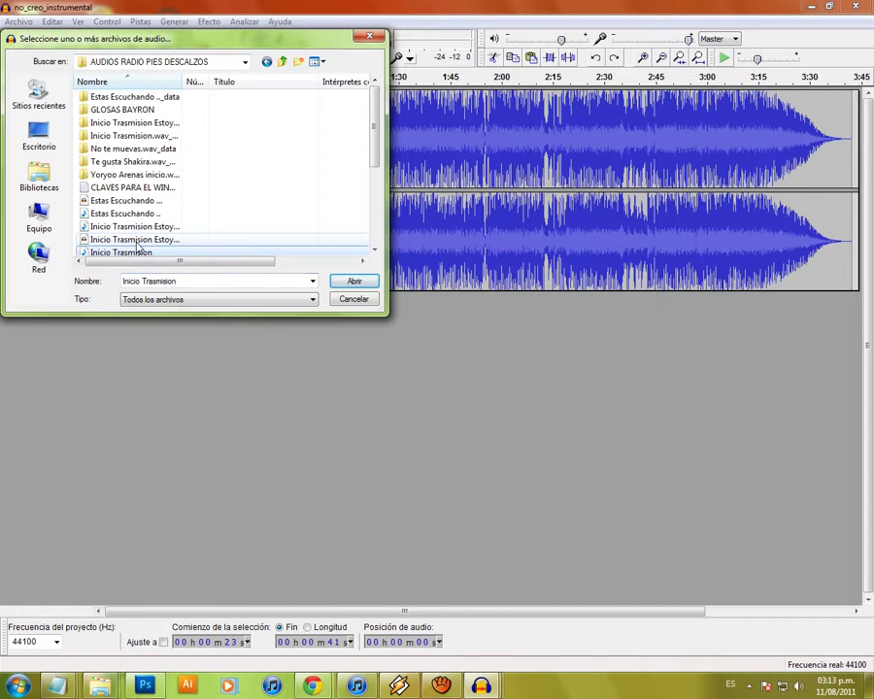
scroll(141, 239, down, 1)
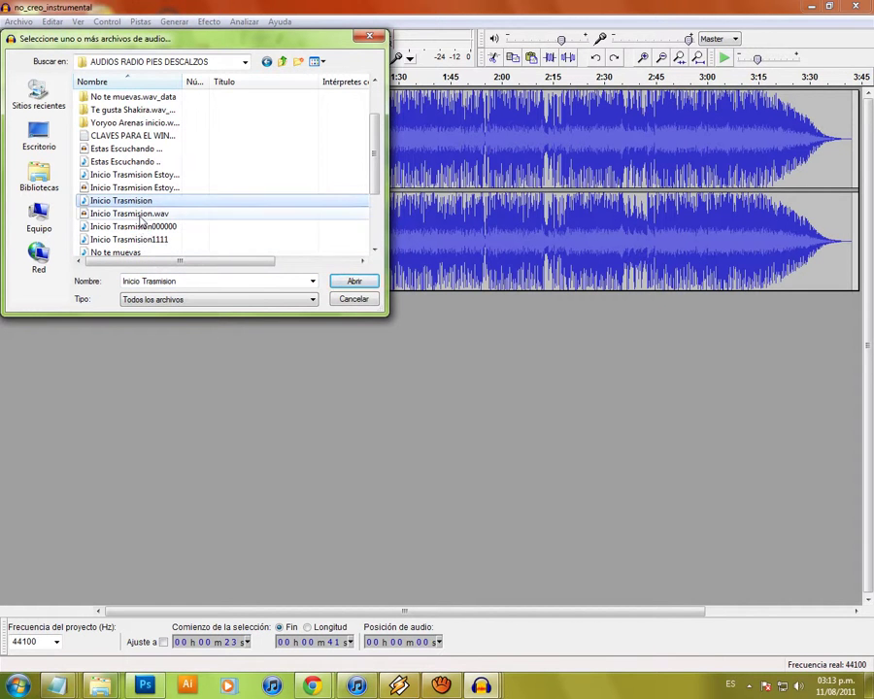
click(128, 214)
click(351, 281)
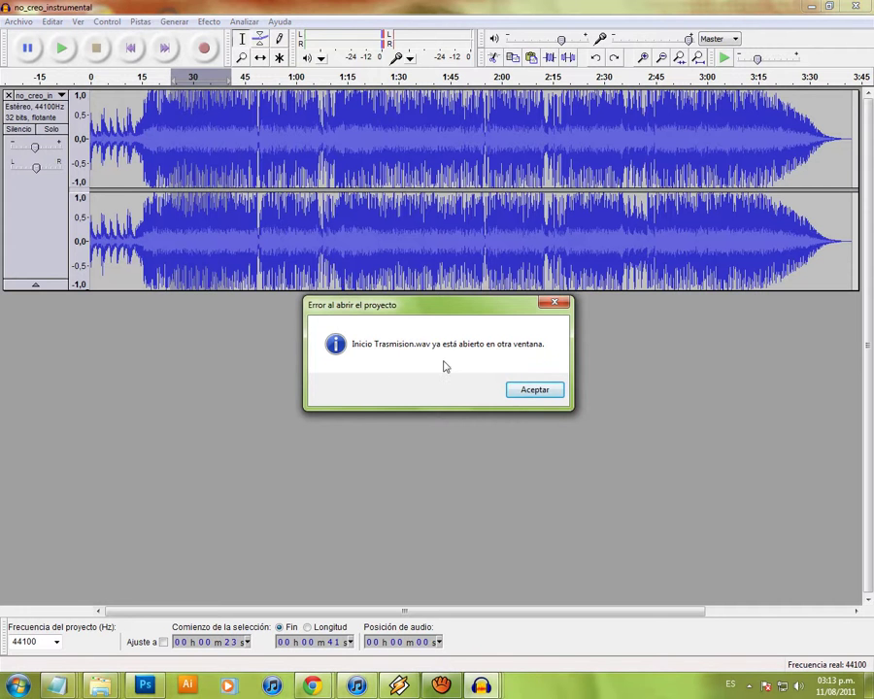
click(555, 303)
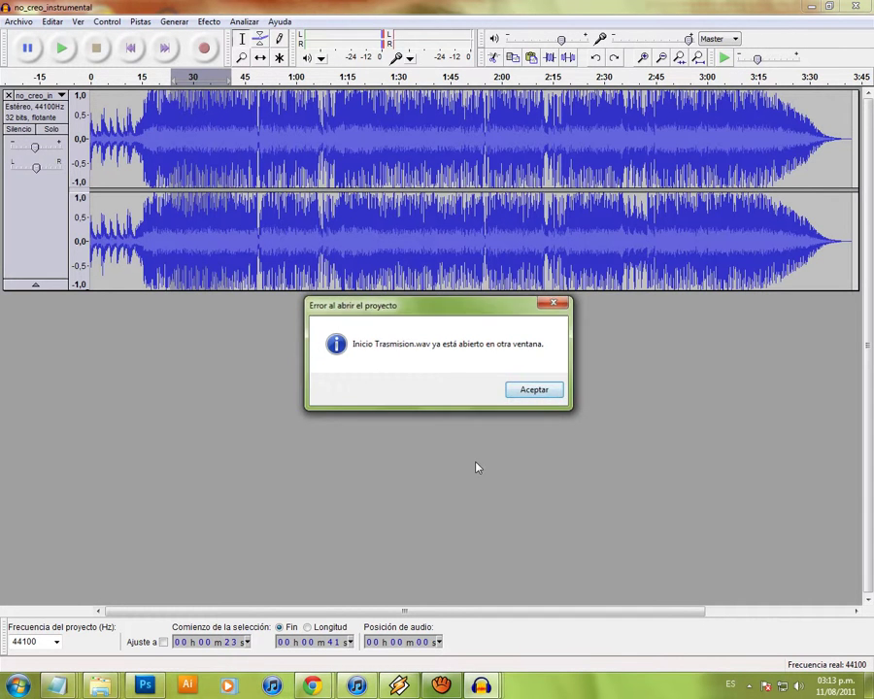
Switch to the Inicio Trasmision.wav project window and play the mix briefly from about 1 second
mouse_move(482, 687)
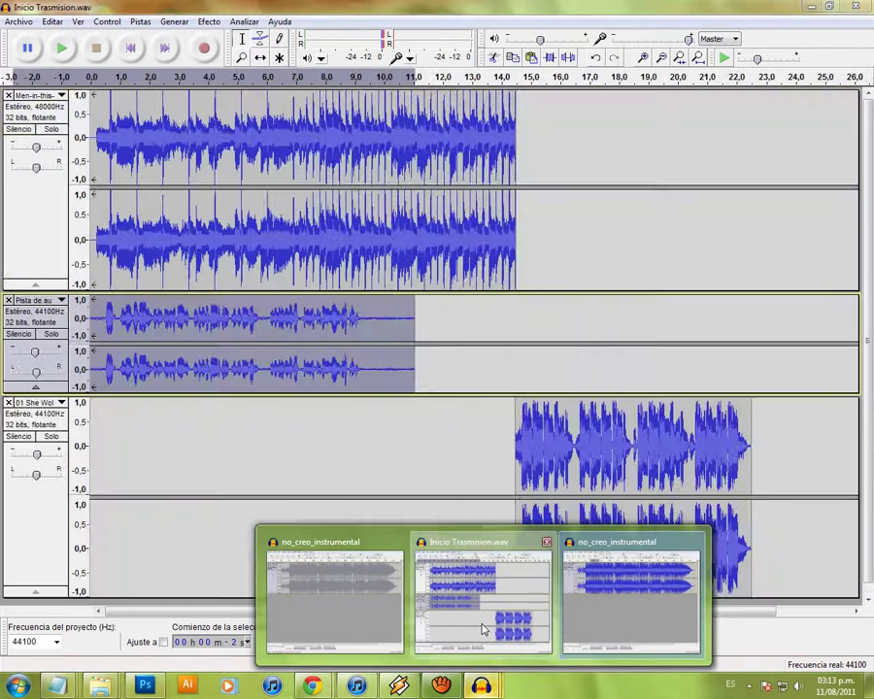
click(482, 627)
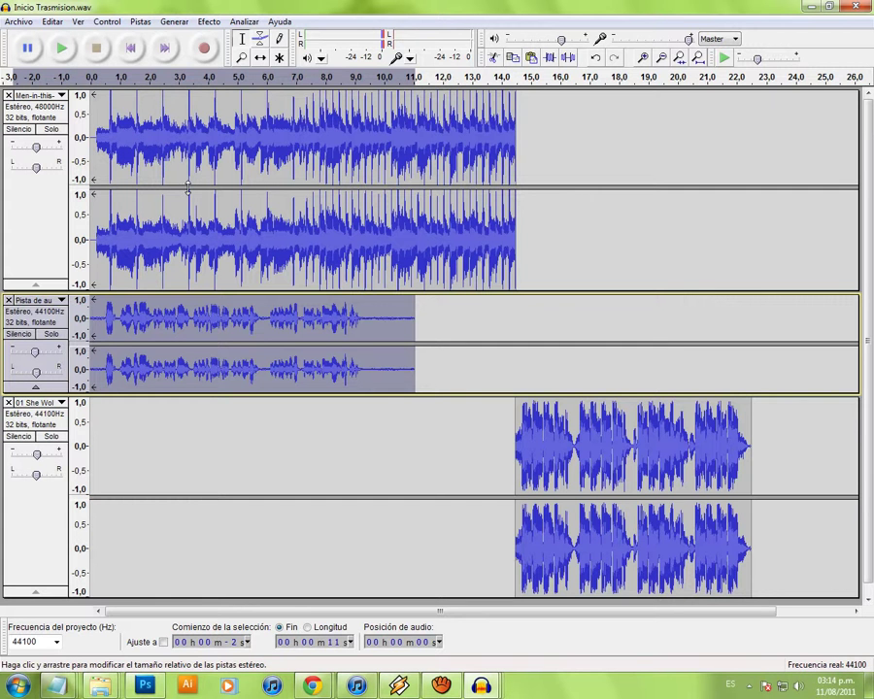
click(127, 142)
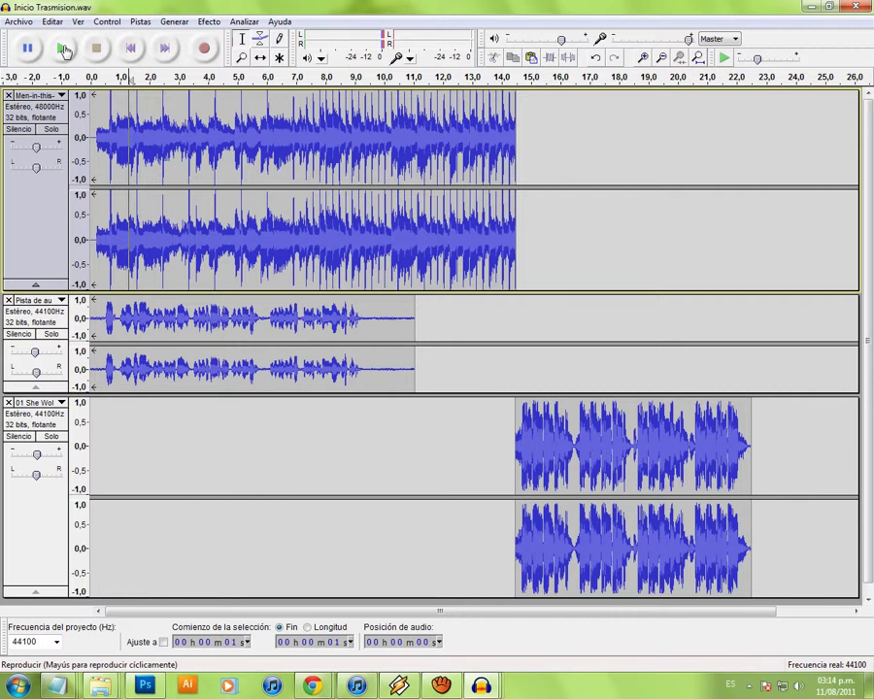
click(64, 50)
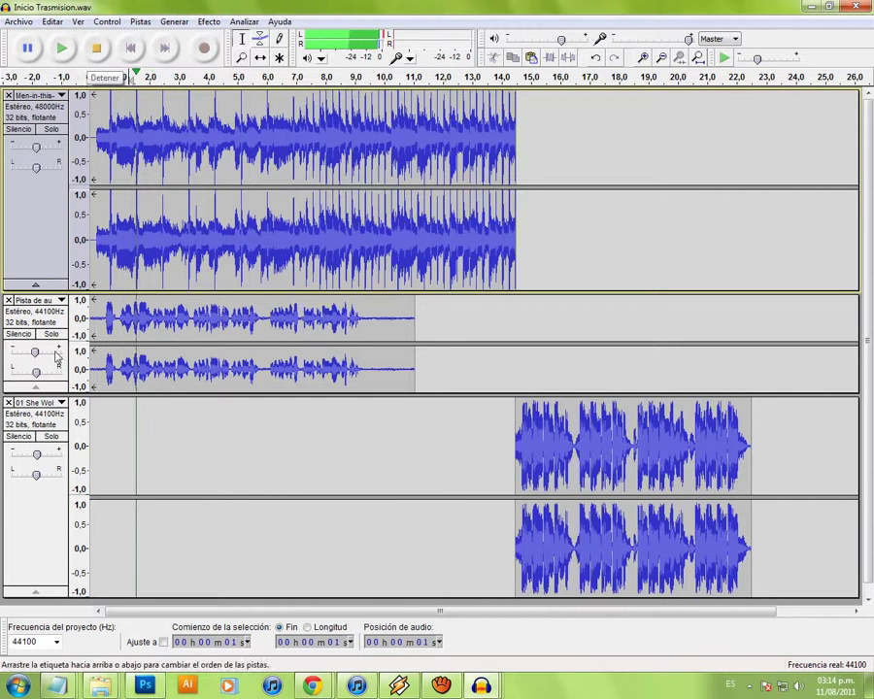
key(space)
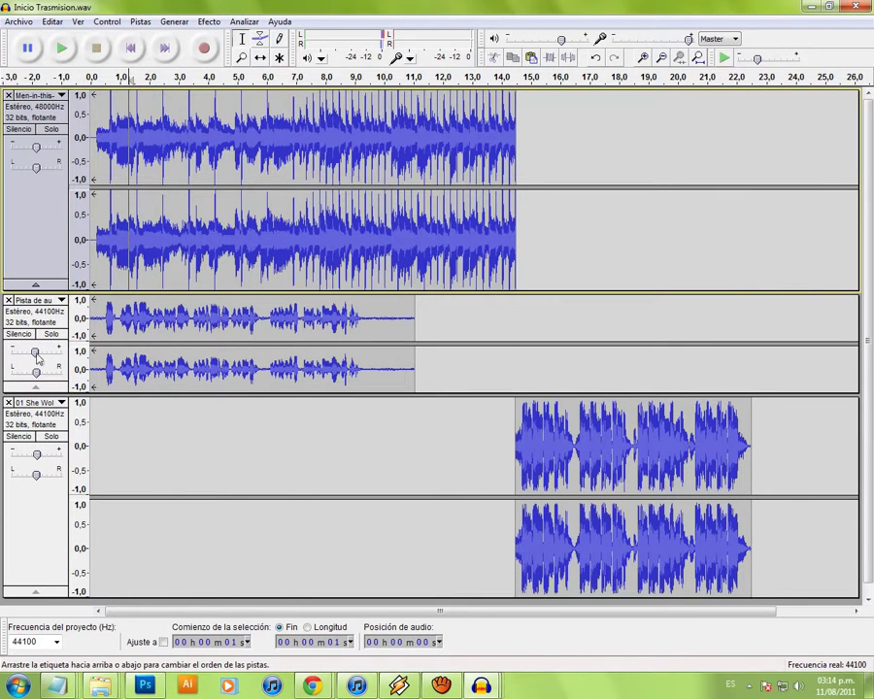
Lower the voice track's gain to -3 dB and reduce the system speaker volume
mouse_move(34, 354)
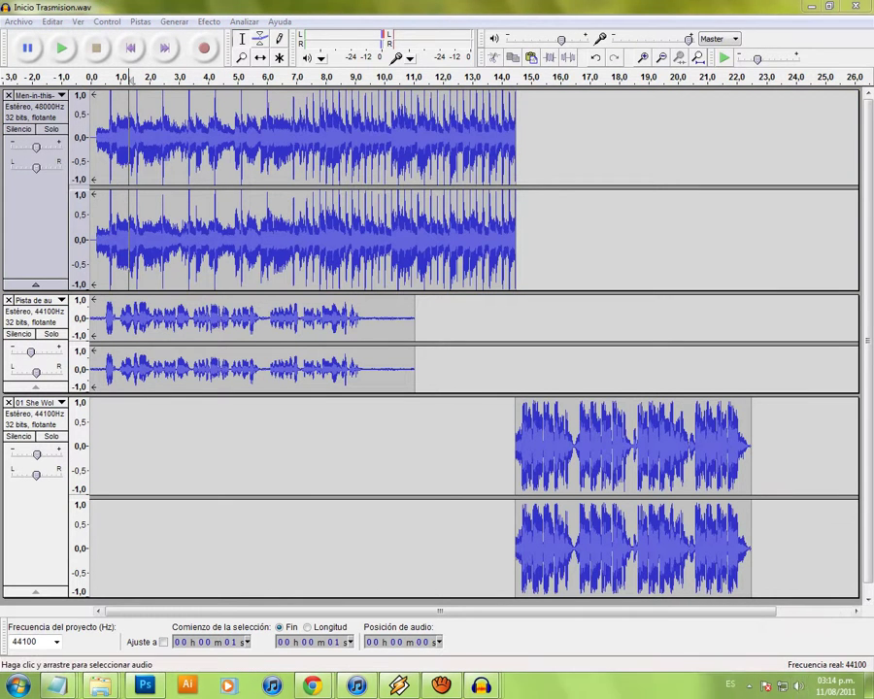
click(798, 685)
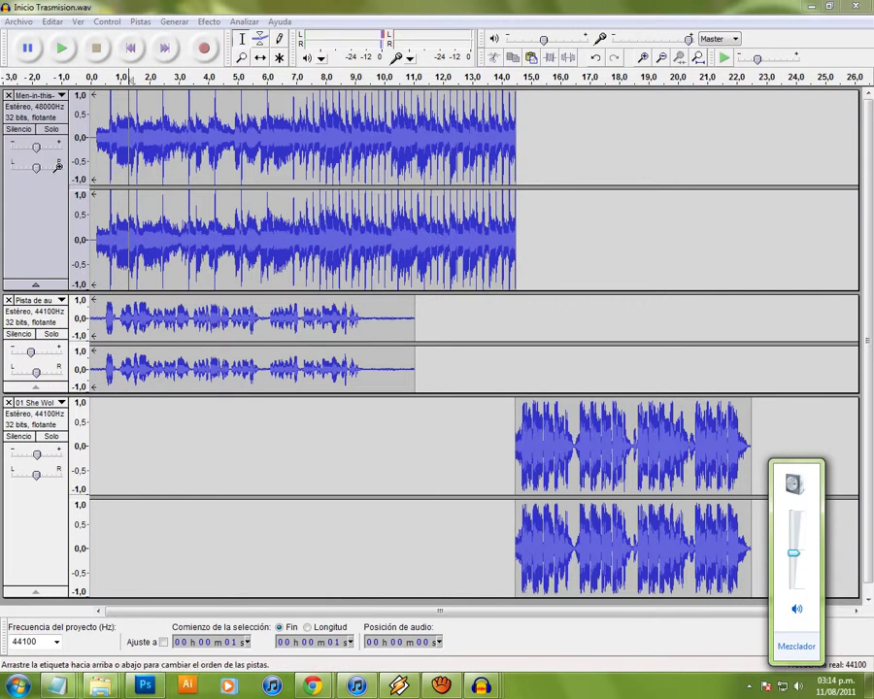
click(261, 213)
click(180, 344)
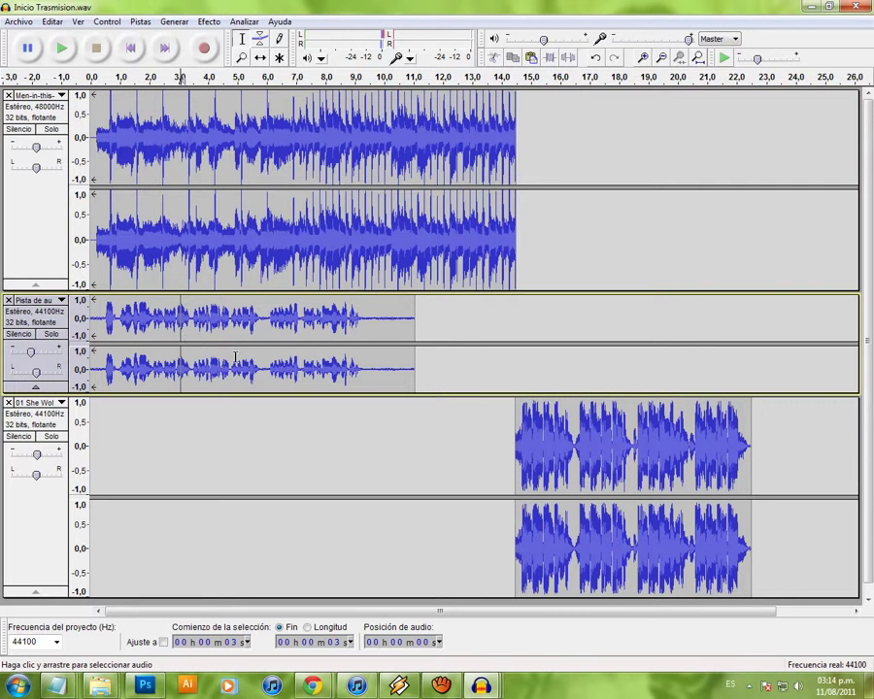
Time-shift the Men-in-this music clip slightly earlier so that it starts at 0 s
click(591, 426)
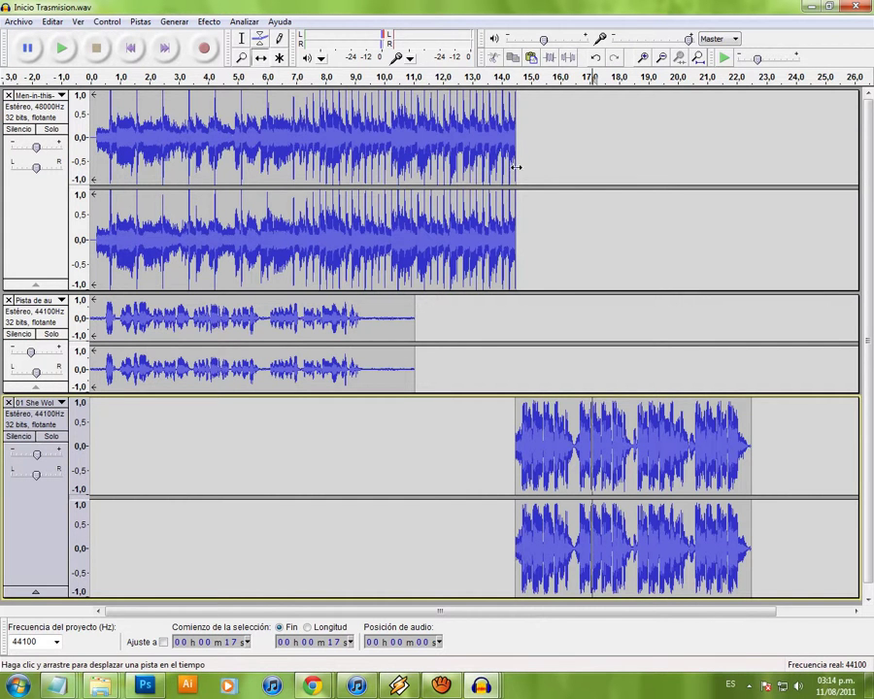
drag(517, 167, 232, 187)
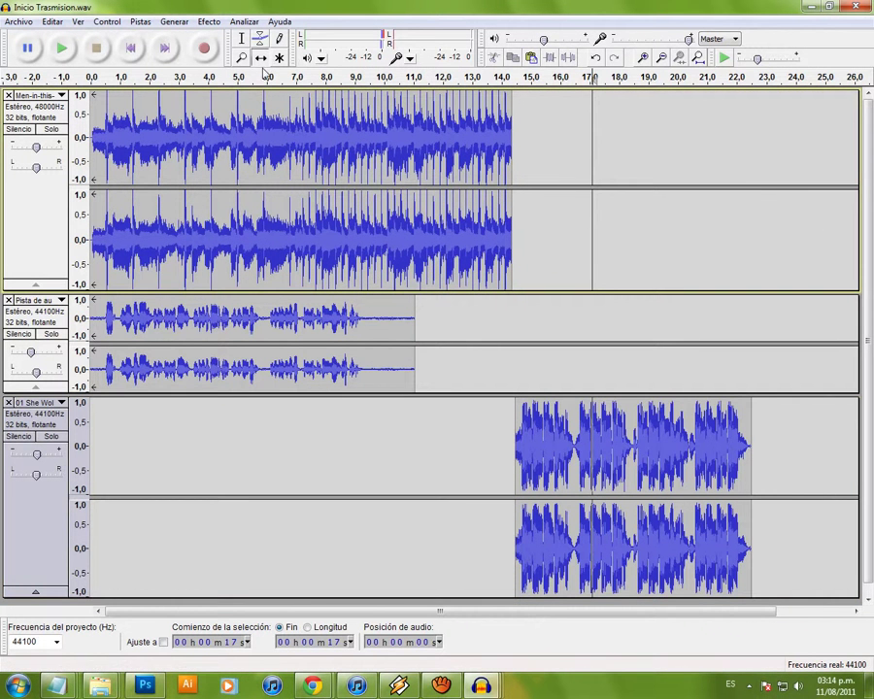
Shift the voice clip about 2.5 s later and delete its leading silence from 0 to about 2.8 s
drag(228, 322, 302, 322)
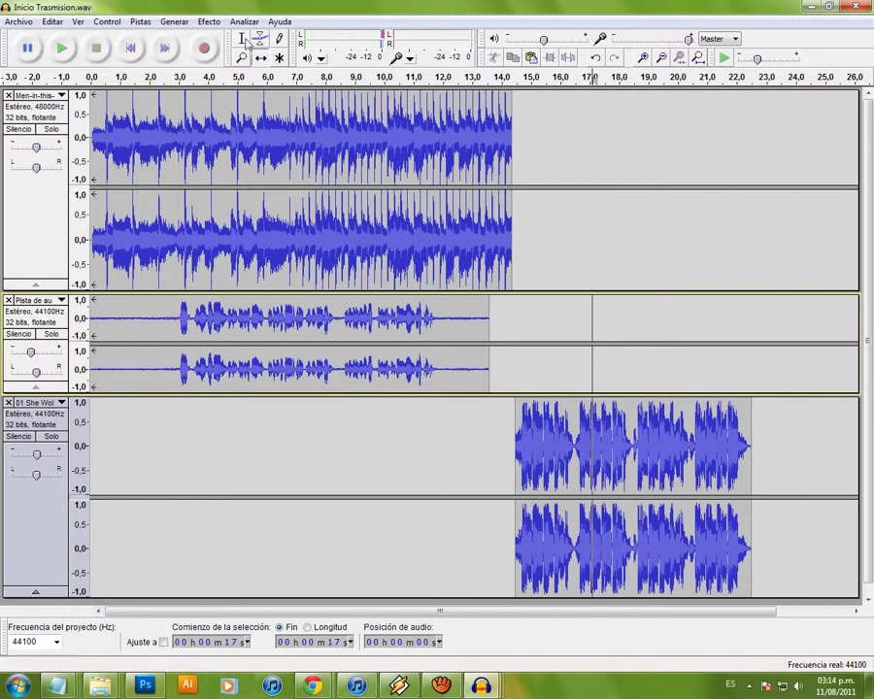
drag(172, 317, 71, 318)
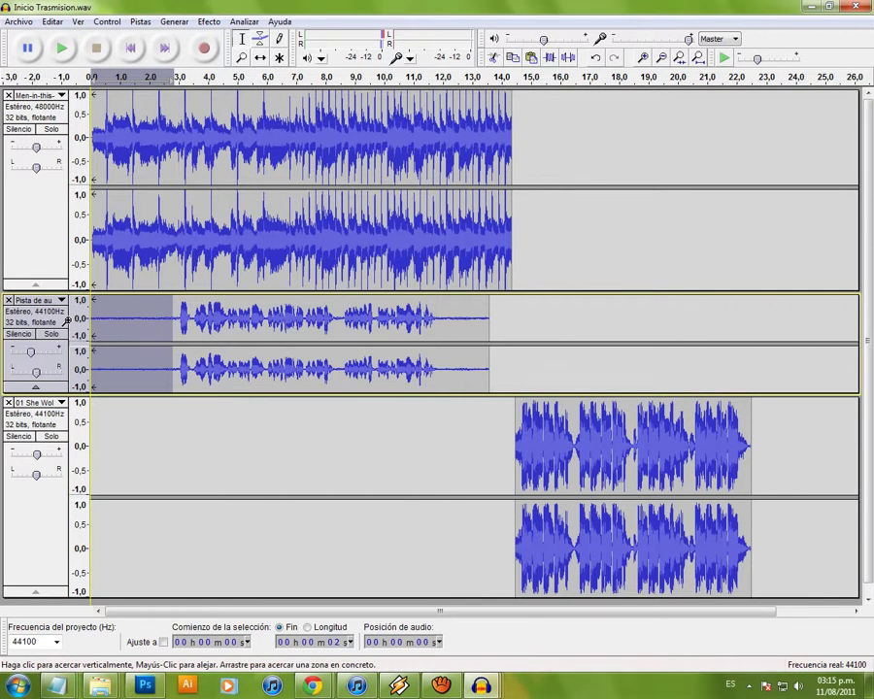
key(Delete)
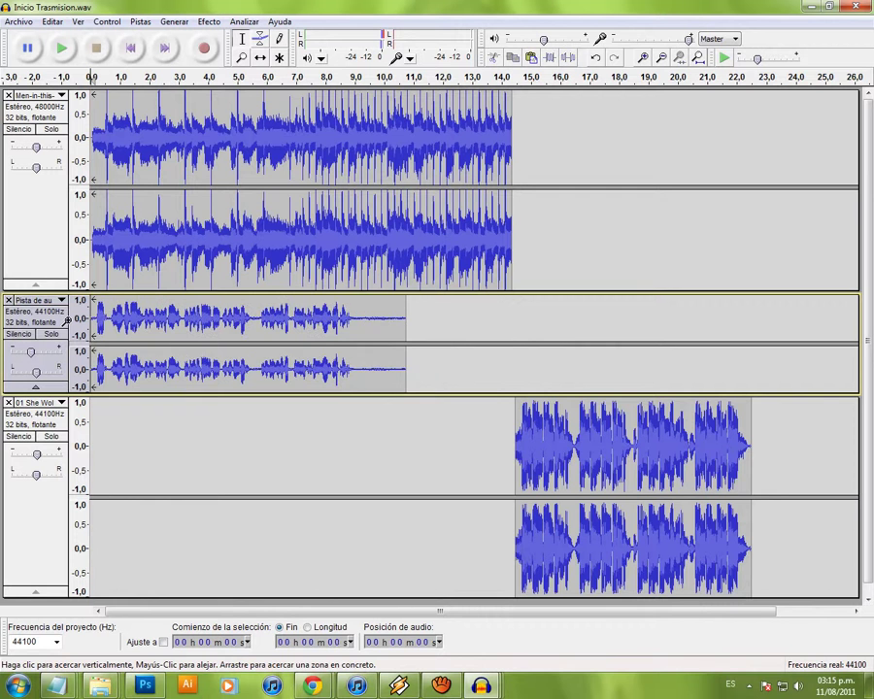
Play the mix while raising the voice track's gain to +4 dB and bringing it back to about the slider's centre
click(61, 50)
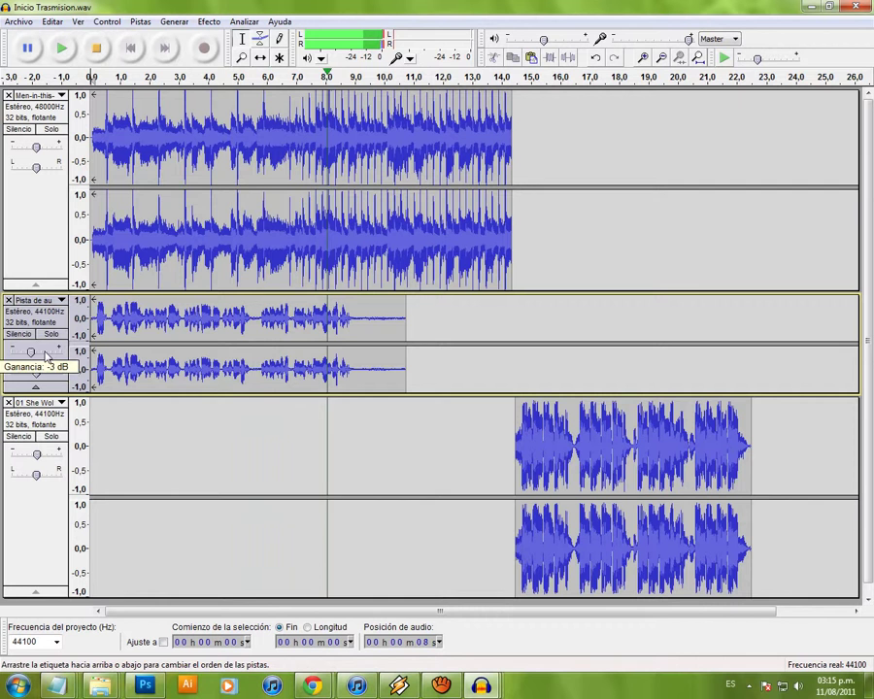
drag(45, 352, 39, 353)
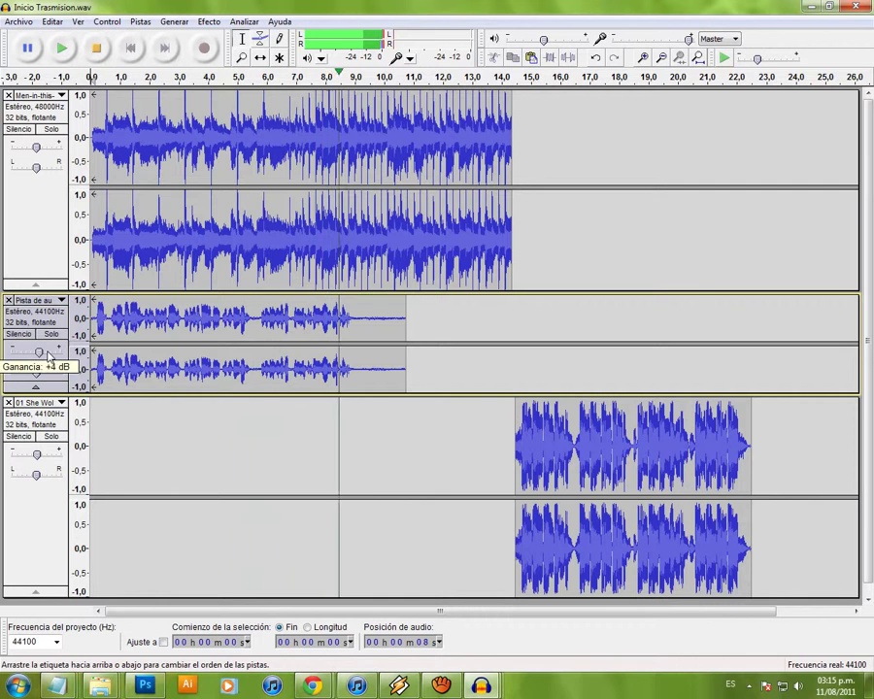
click(232, 79)
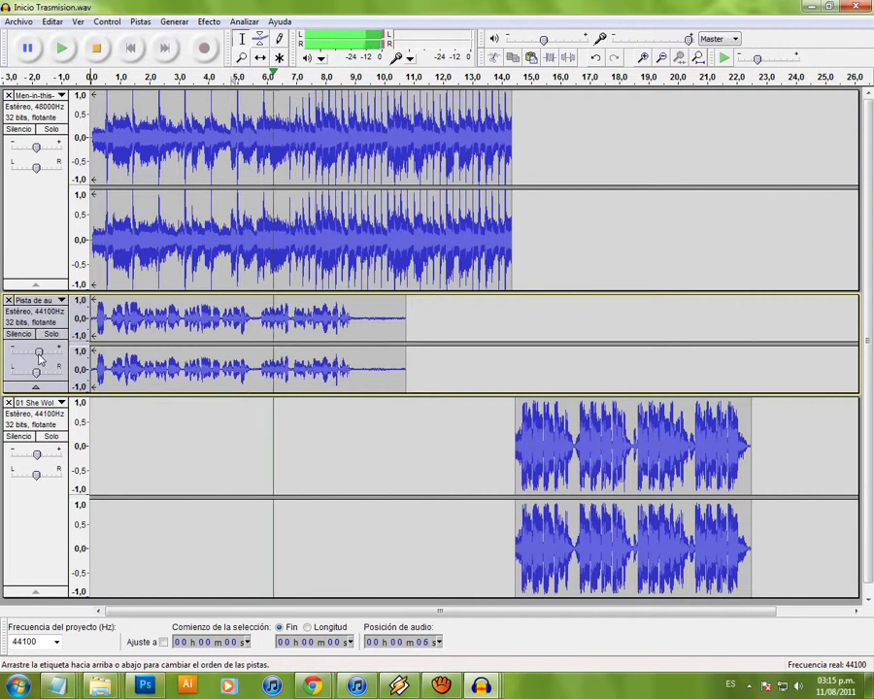
drag(39, 354, 36, 354)
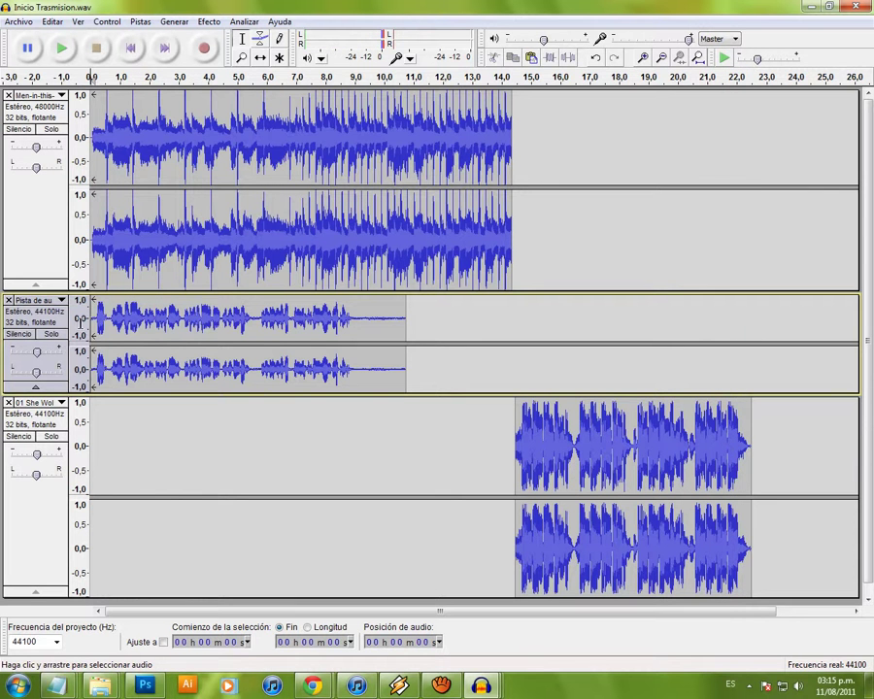
Play the mix from the start while toggling the mute of the Men-in-this music track, leaving it muted
click(18, 129)
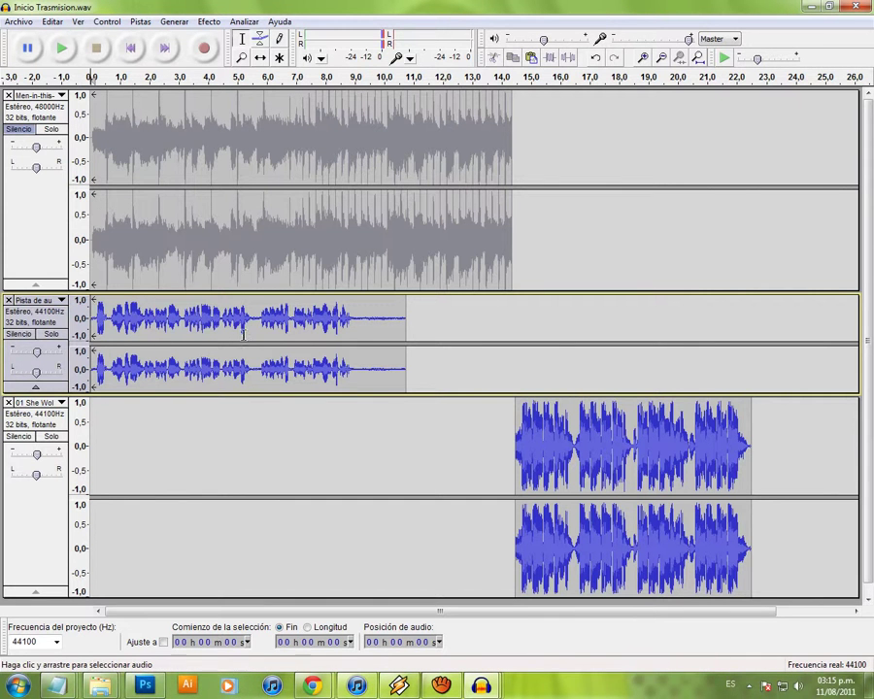
click(61, 50)
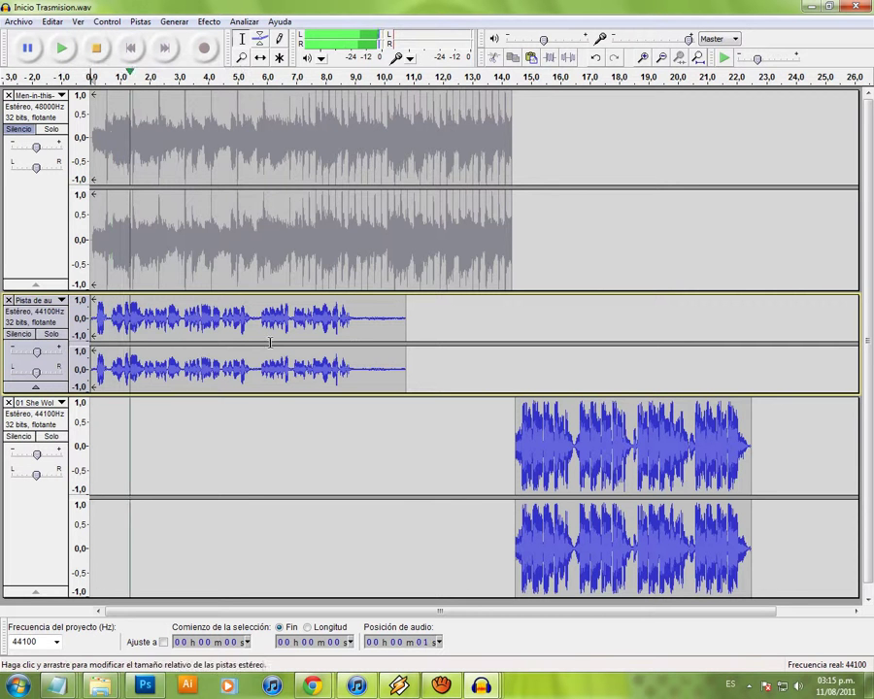
click(16, 131)
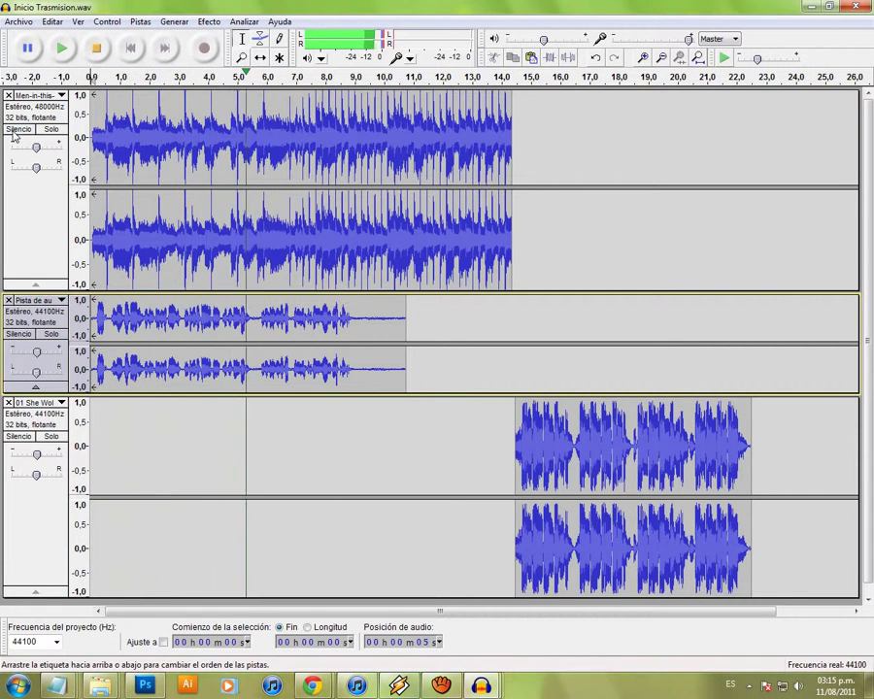
click(15, 130)
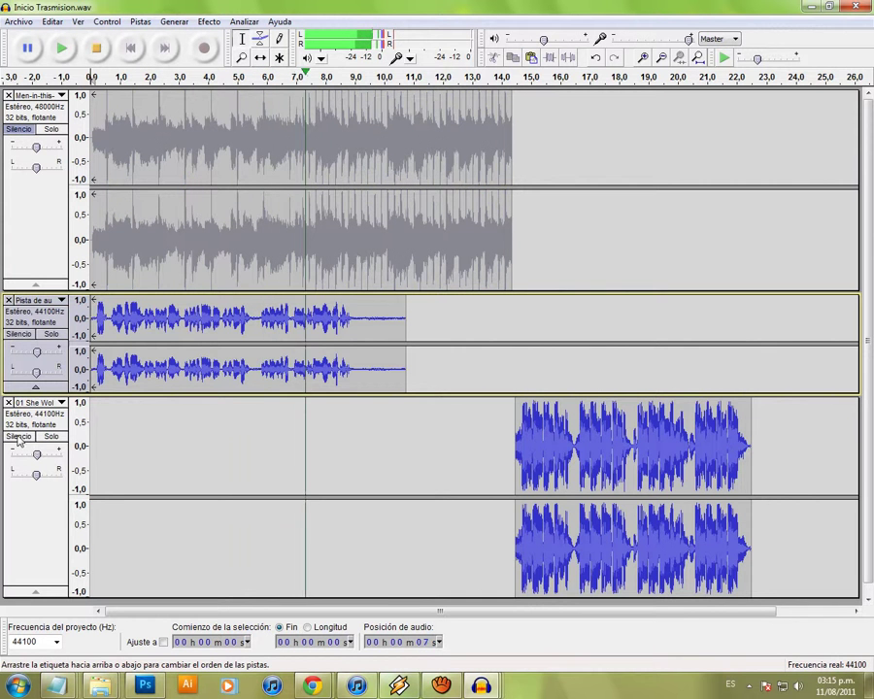
Mute the voice and 01 She Wol tracks, unmute the Men-in-this music track, and stop playback
click(19, 335)
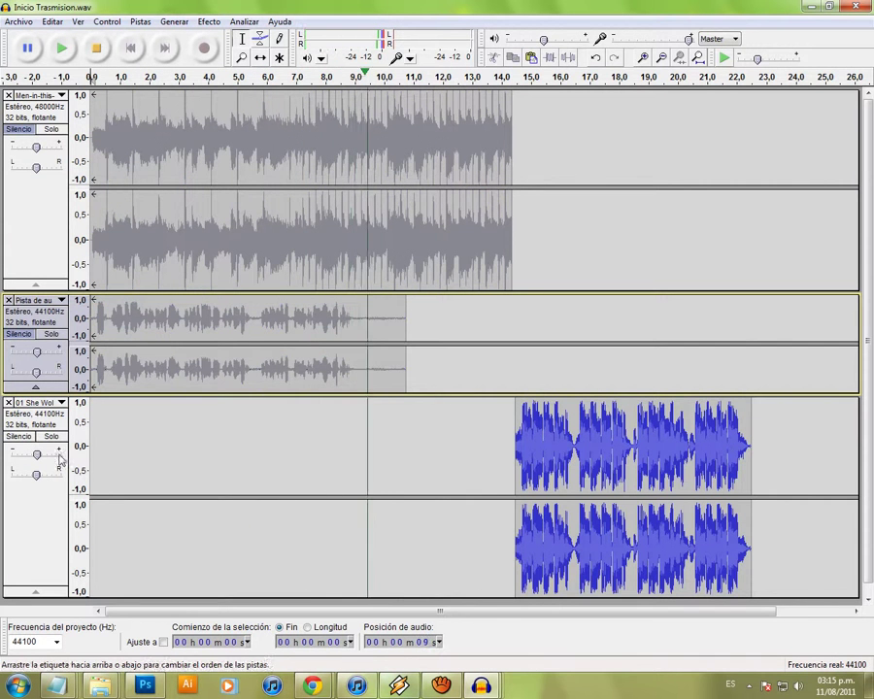
click(17, 129)
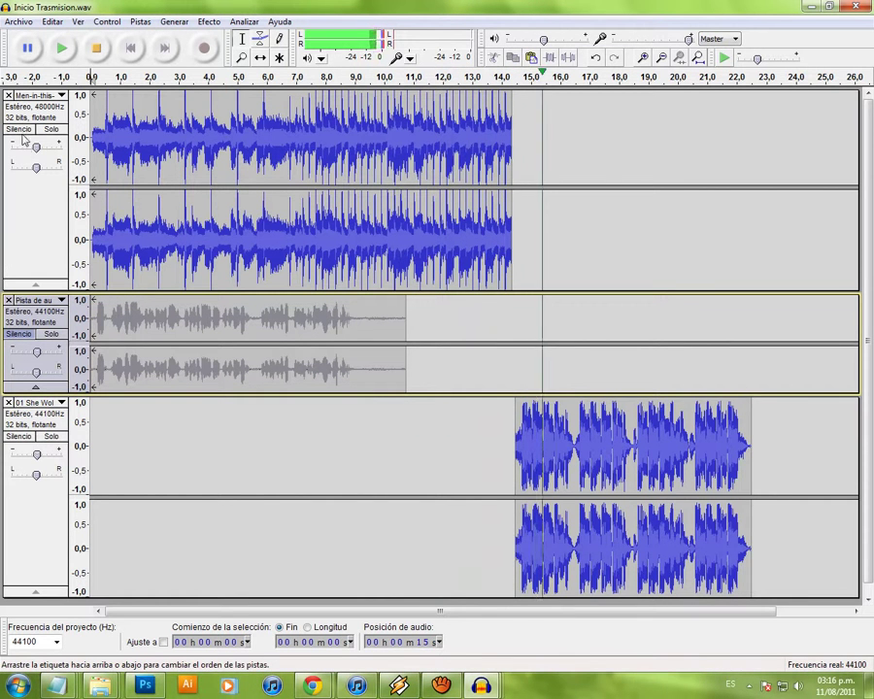
click(18, 436)
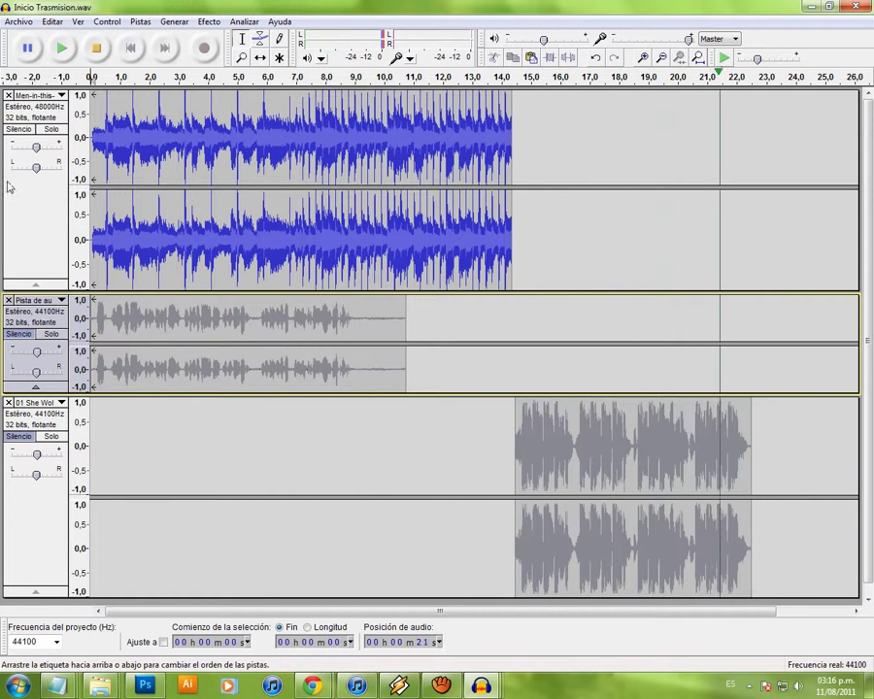
click(96, 50)
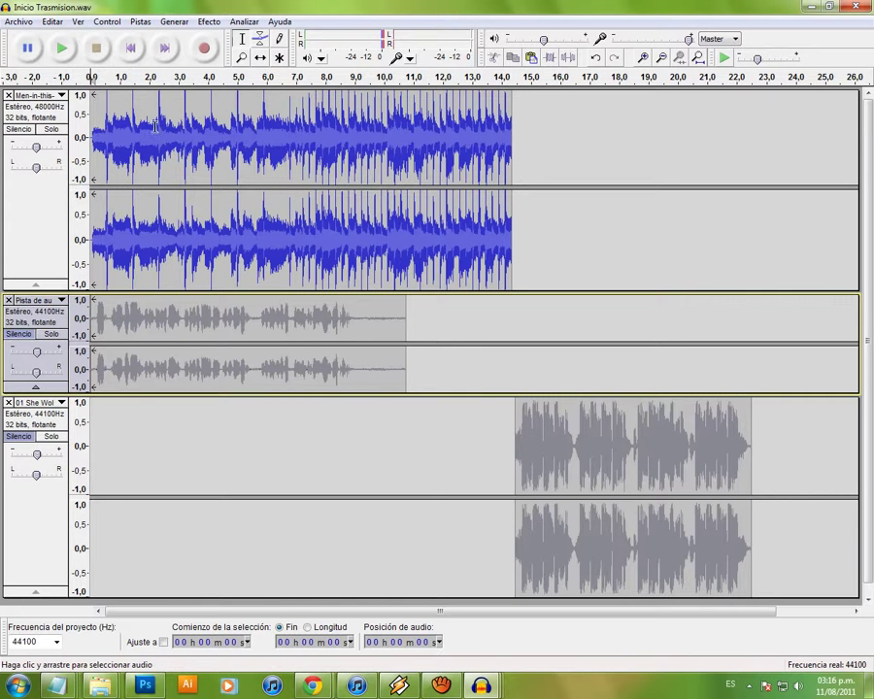
Record about 2 seconds onto a new track while the music plays
click(203, 53)
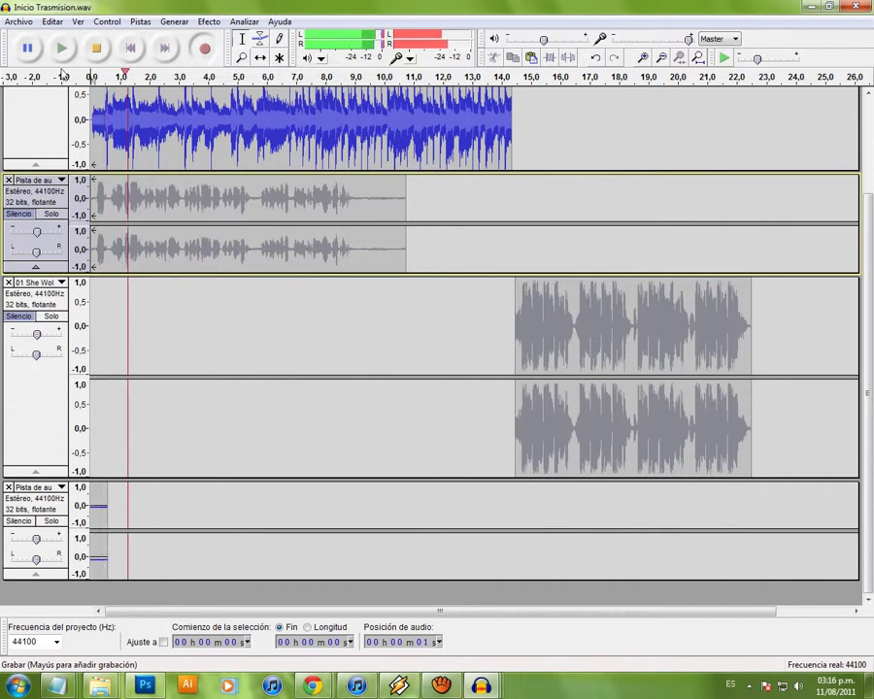
click(95, 46)
scroll(172, 206, up, 3)
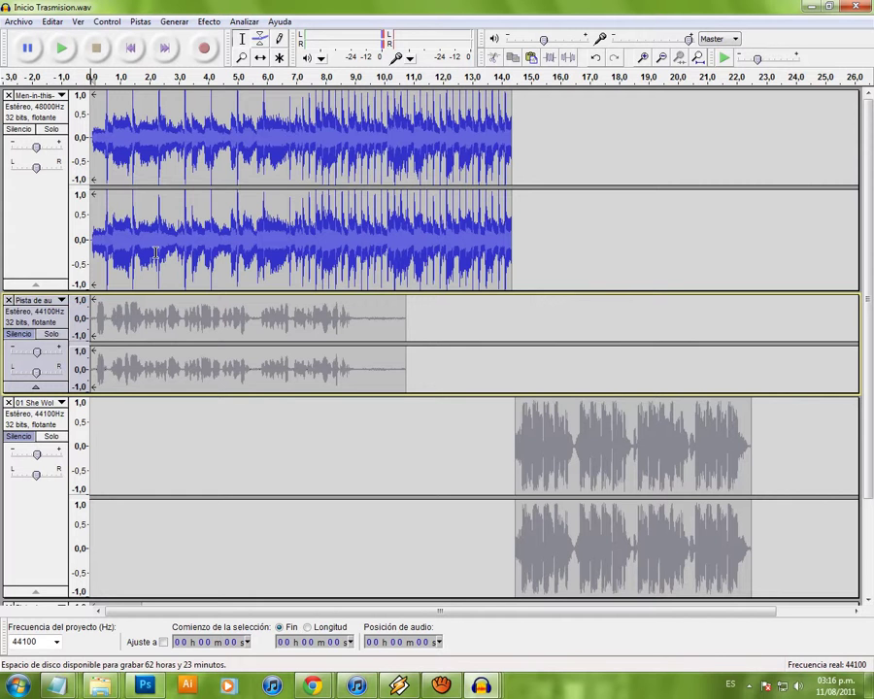
Mute the Men-in-this music track and remove the short recorded track
key(r)
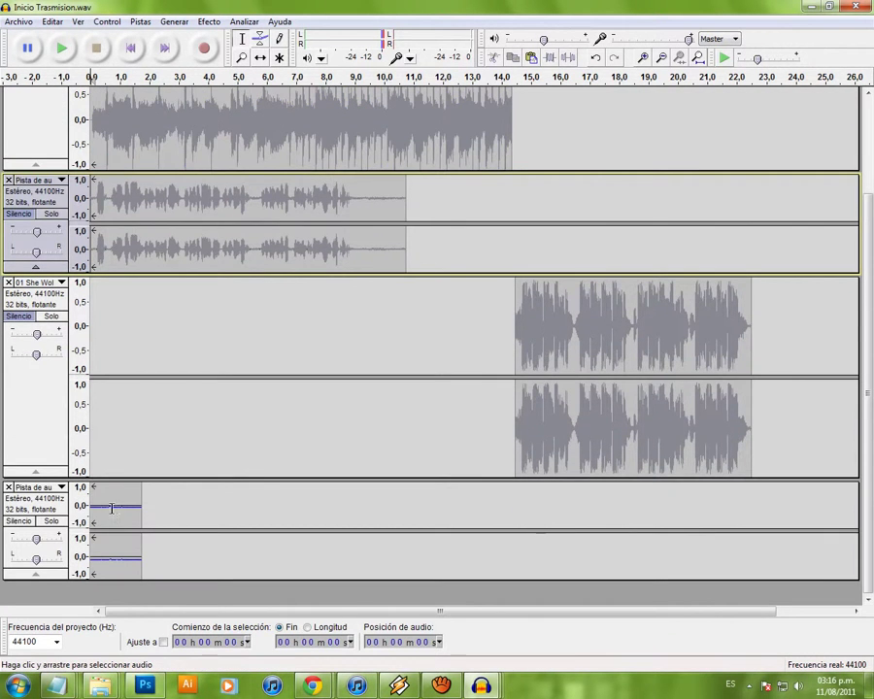
click(8, 486)
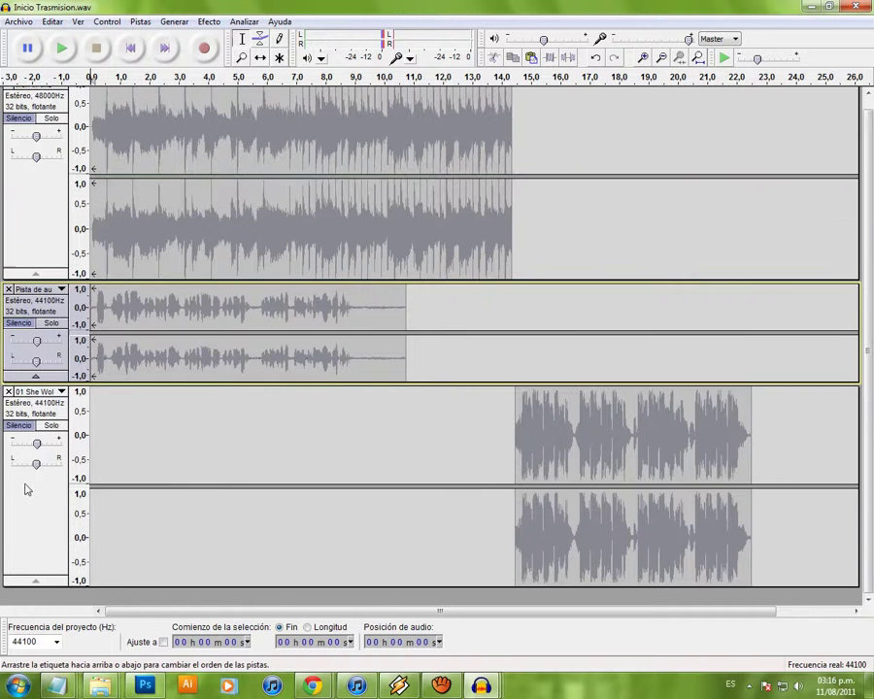
Record a new track for about 16 seconds with the other tracks muted, and select the whole recorded clip
click(207, 51)
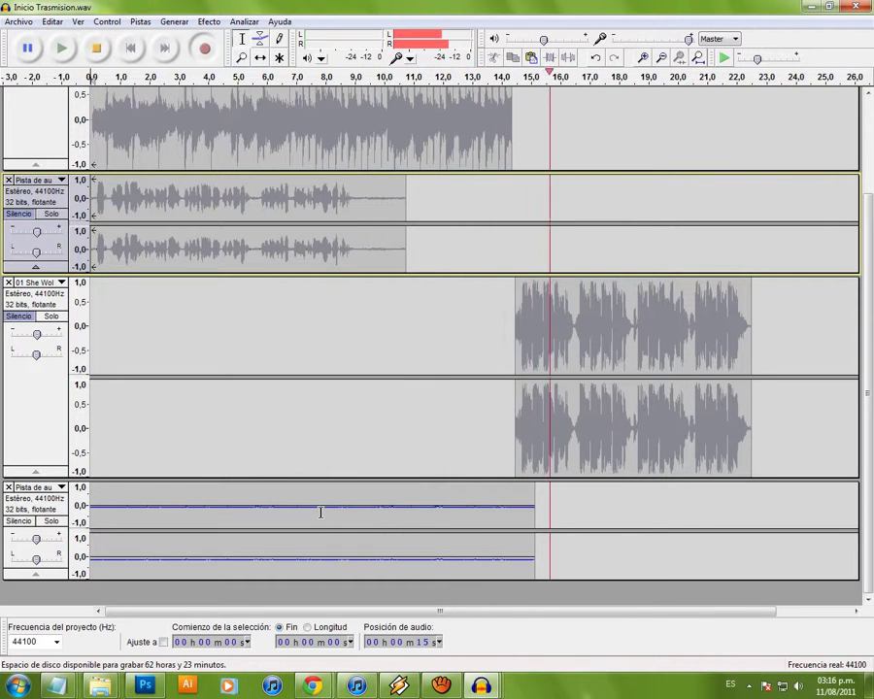
click(96, 47)
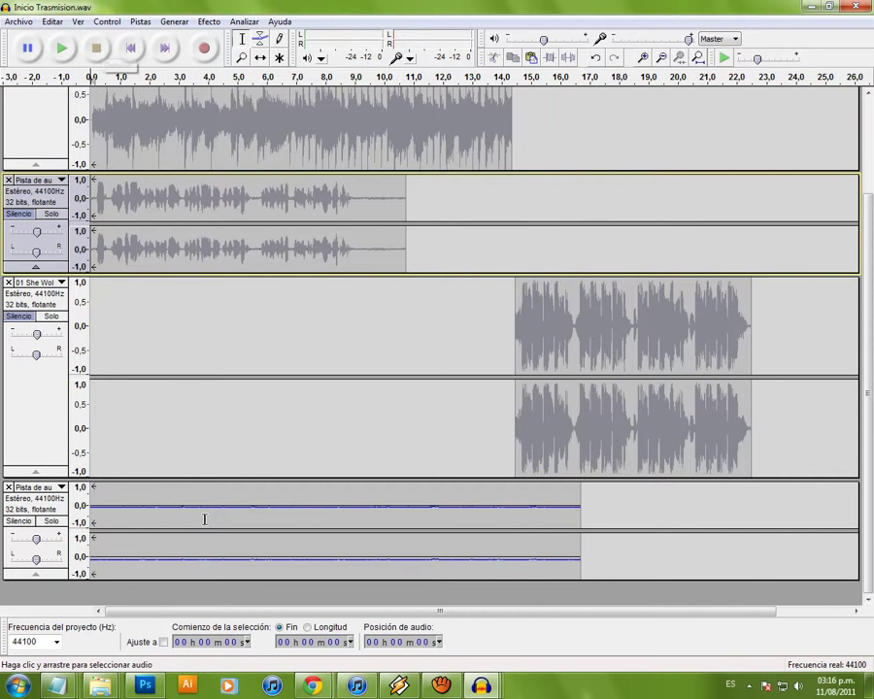
double_click(140, 510)
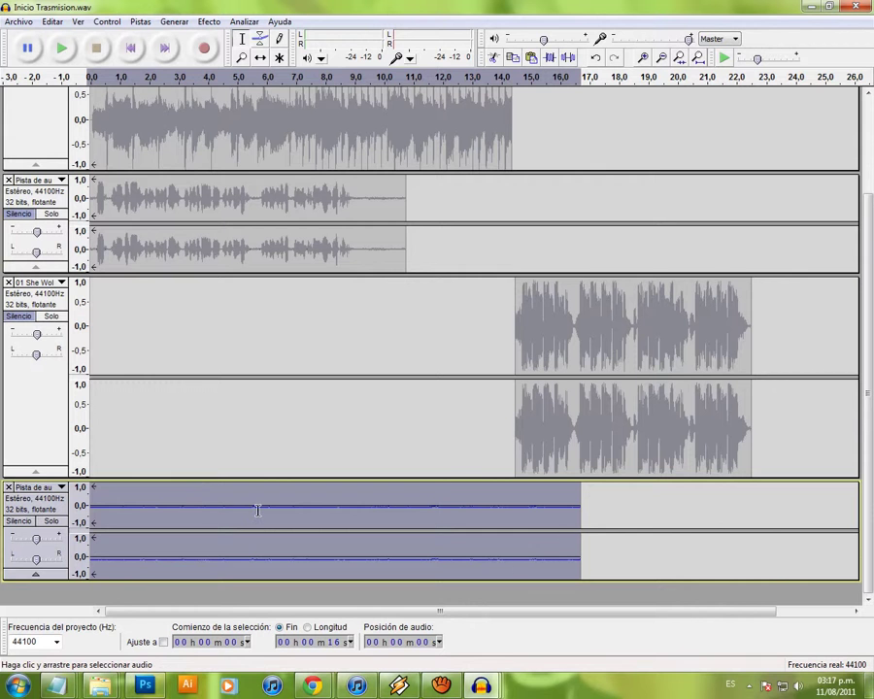
Time-shift the recorded clip so that it starts at about 2 s on the timeline
click(260, 57)
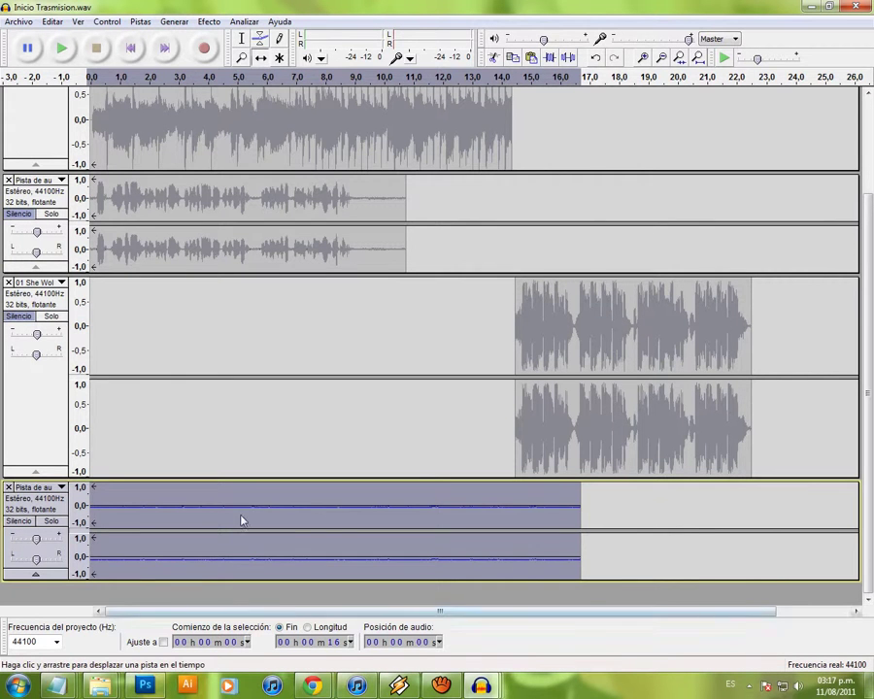
drag(242, 518, 521, 520)
drag(647, 490, 318, 508)
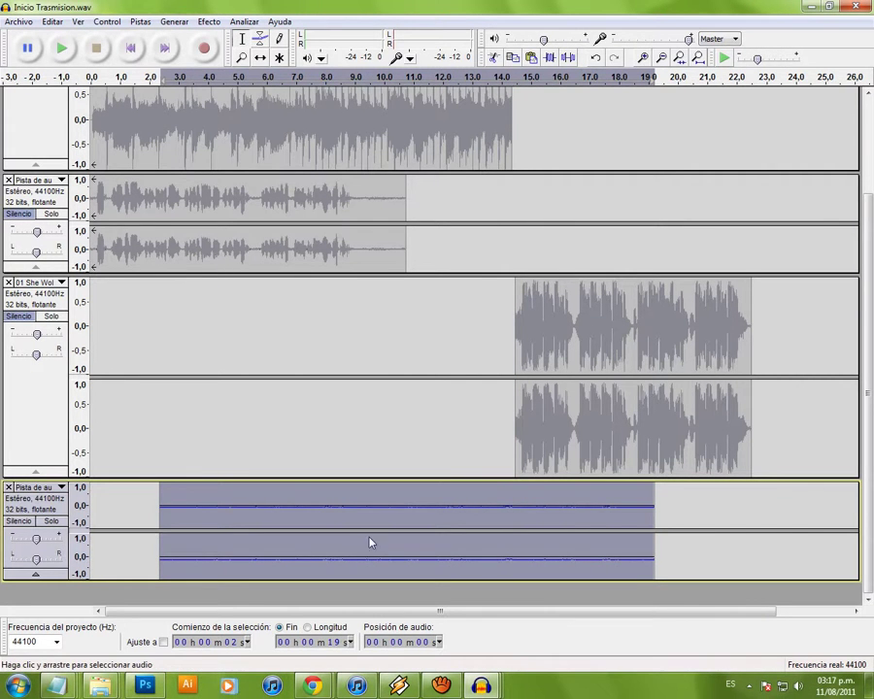
Delete the recorded clip's beginning up to about 8 s and its remaining end from about 7 s, and remove the track
drag(353, 508, 149, 500)
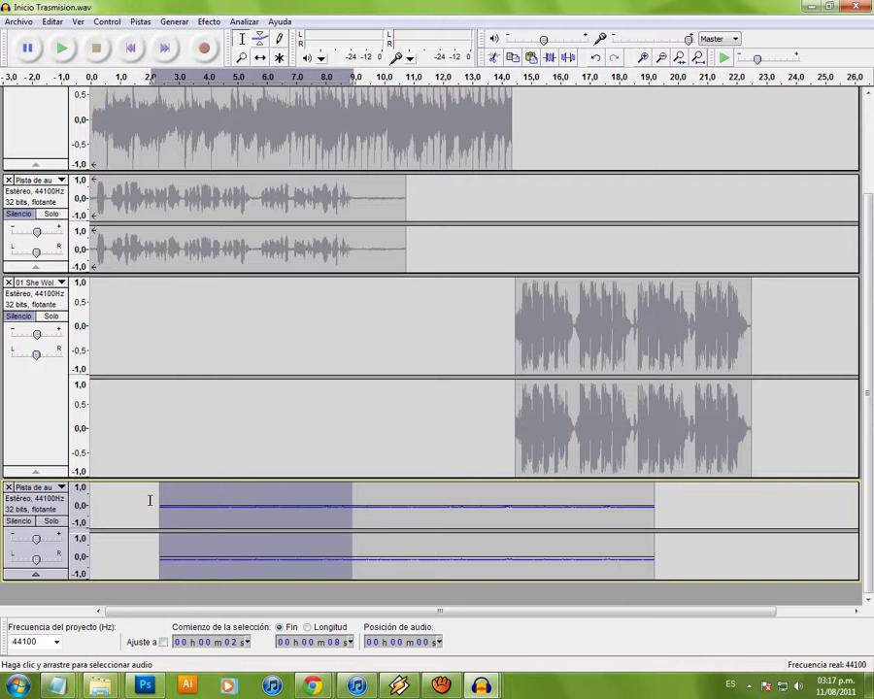
key(Delete)
drag(309, 502, 544, 509)
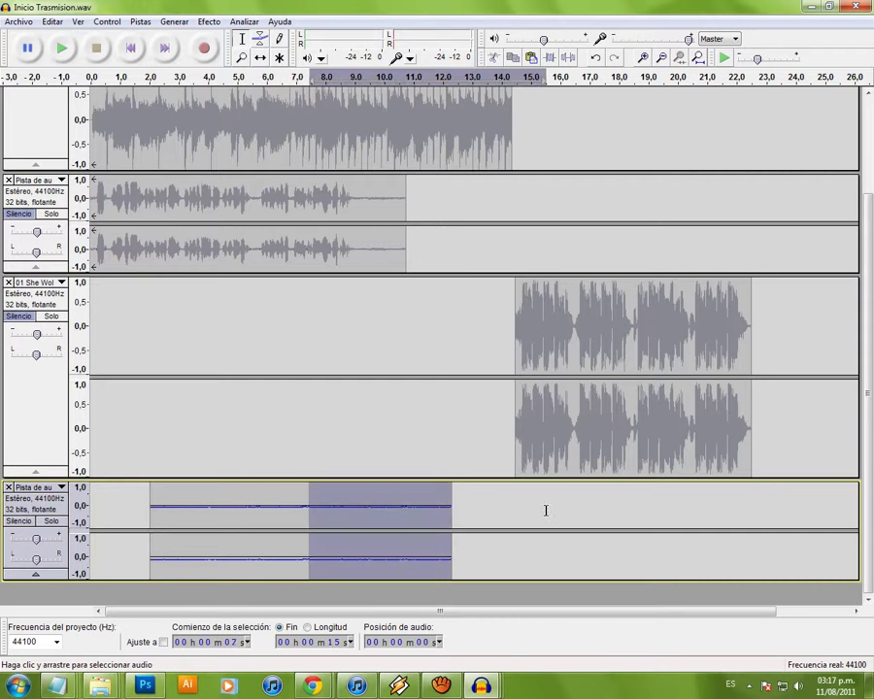
key(Delete)
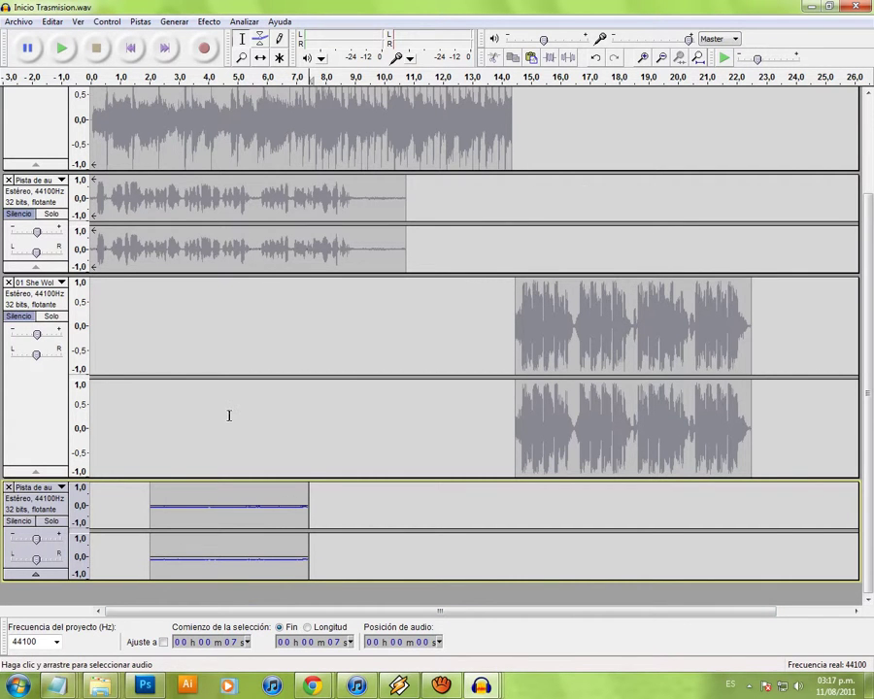
click(9, 488)
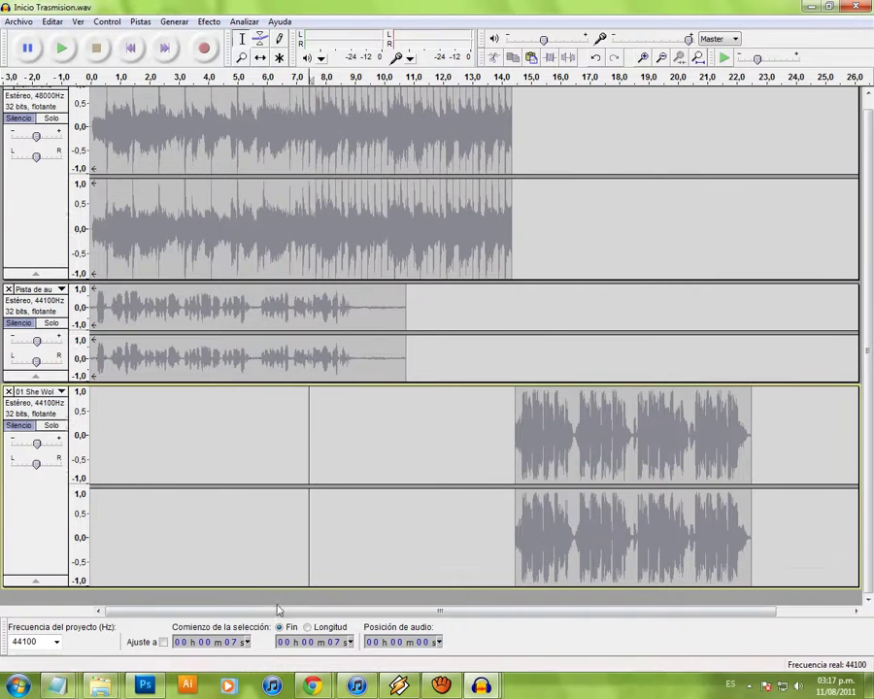
Unmute the voice track and play it on its own from about 1 s
click(29, 311)
click(123, 309)
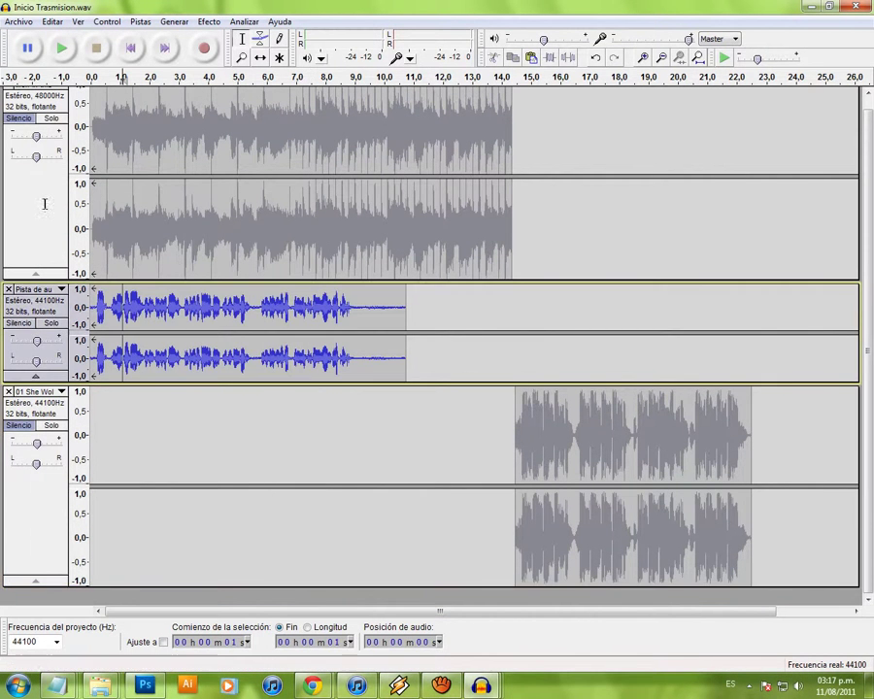
click(61, 54)
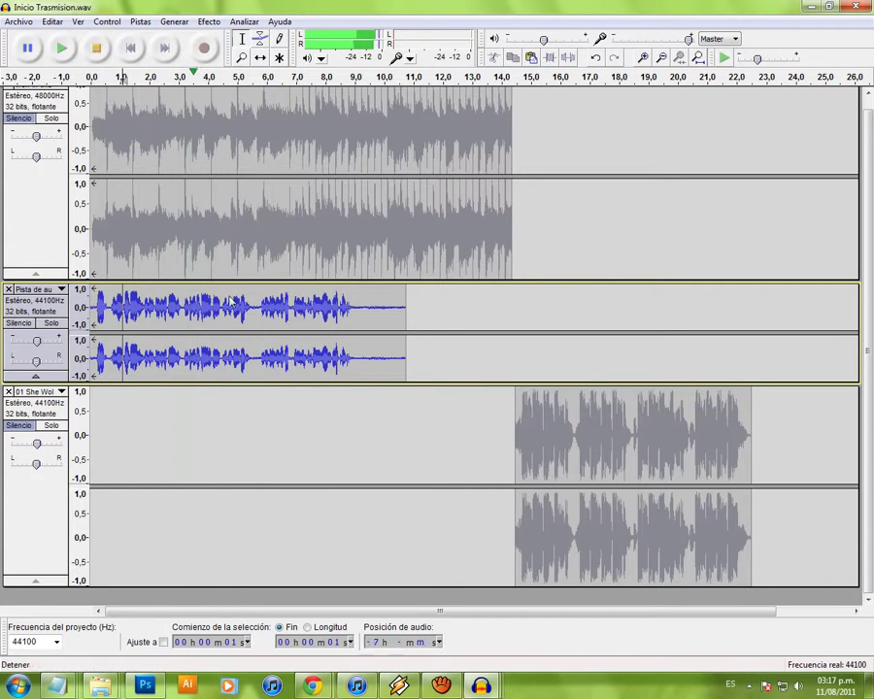
Stop playback and delete the voice track's section from about 4.5 s to 5.1 s
click(90, 46)
click(221, 306)
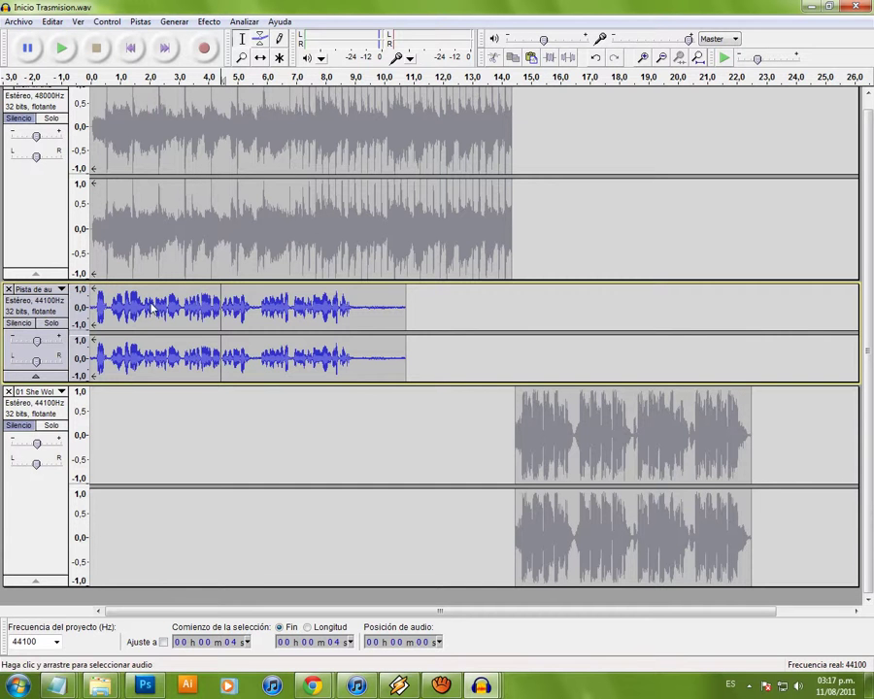
drag(224, 299, 240, 308)
key(Delete)
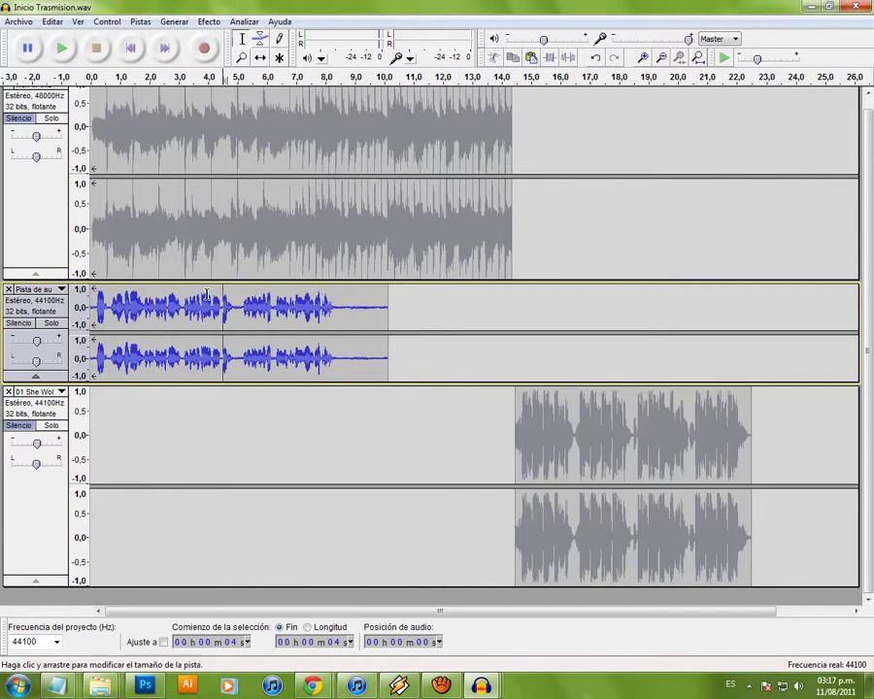
Play the shortened voice track from about 4 s to check the cut, and stop playback
click(207, 230)
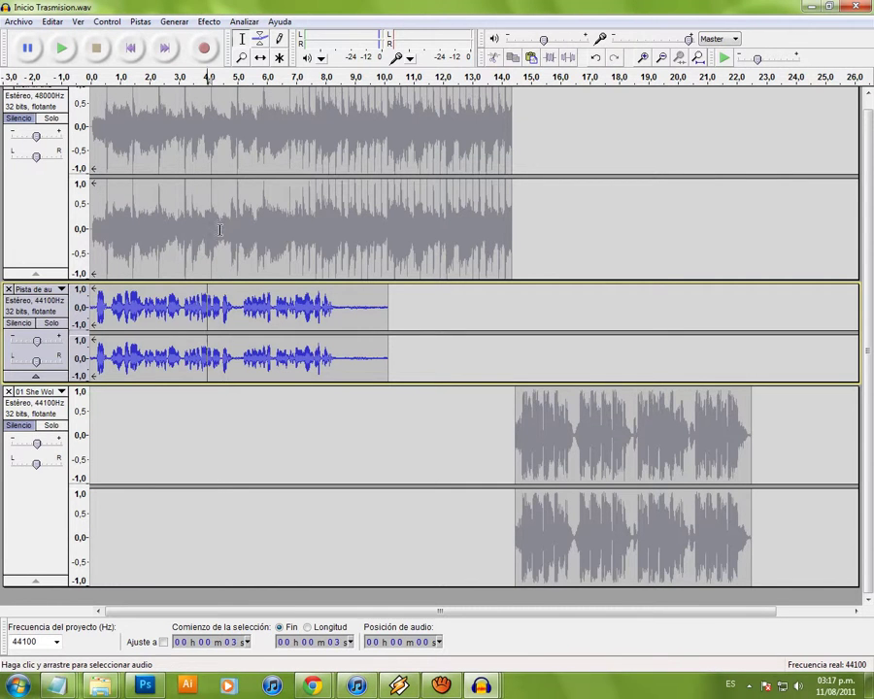
click(64, 50)
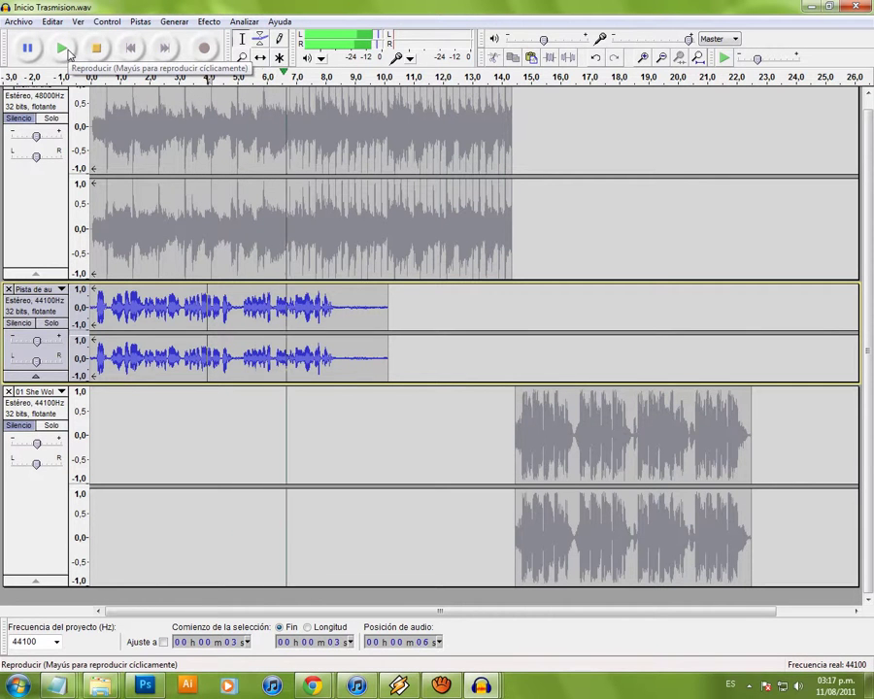
click(96, 52)
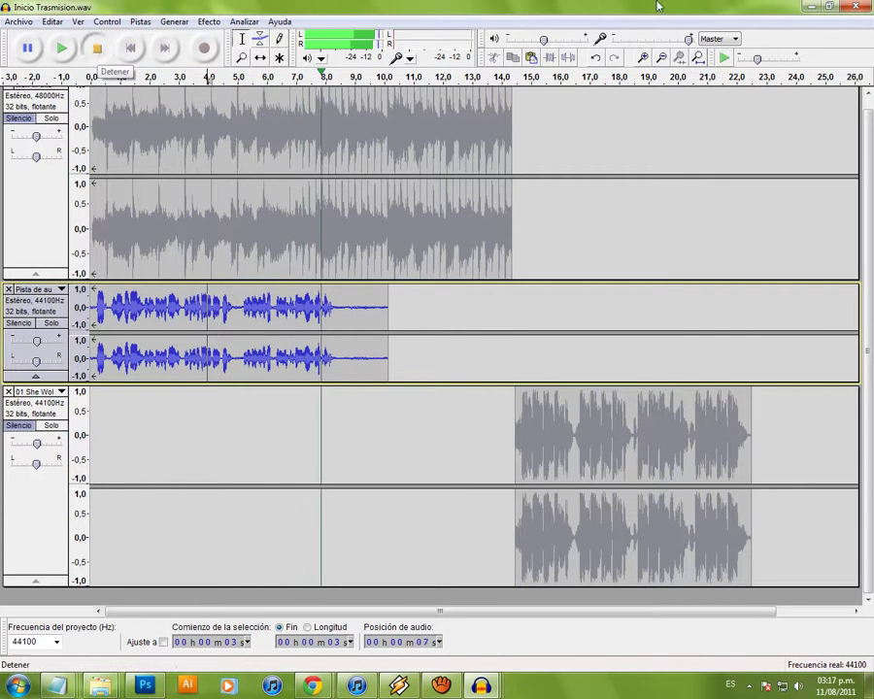
Undo the voice track deletion and play the track from about 4.2 s
click(596, 61)
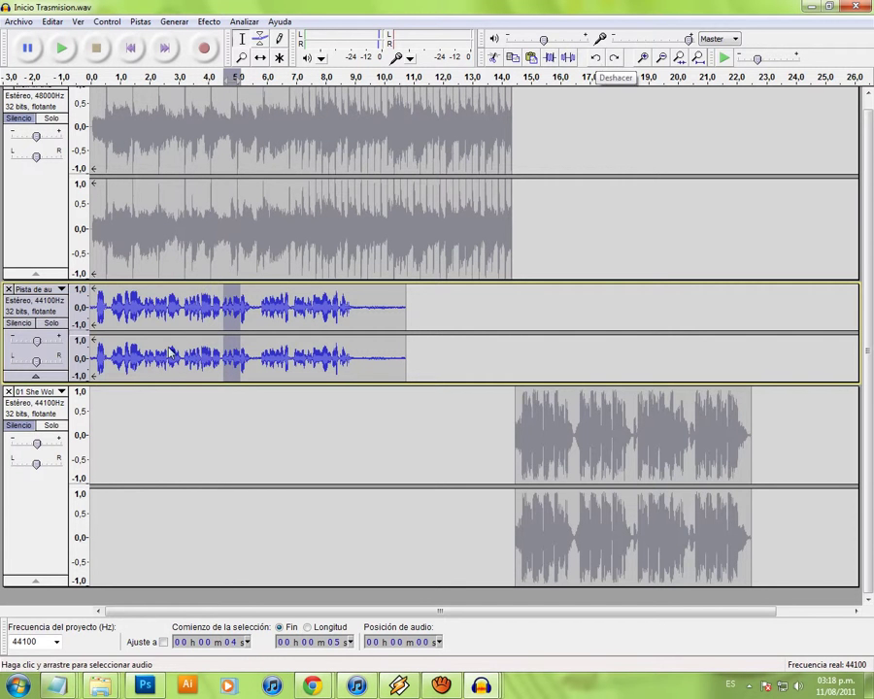
click(213, 82)
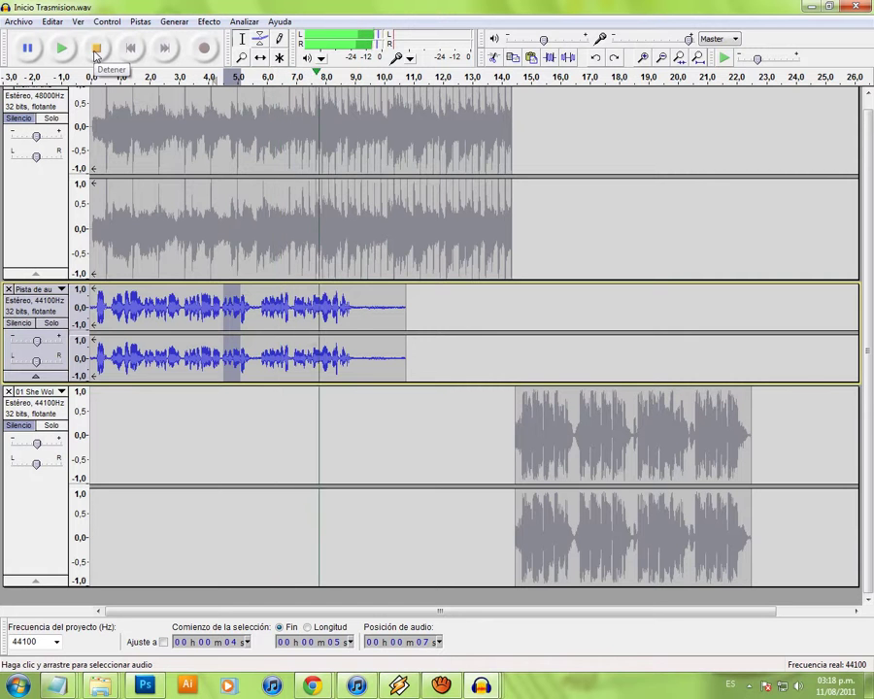
click(97, 51)
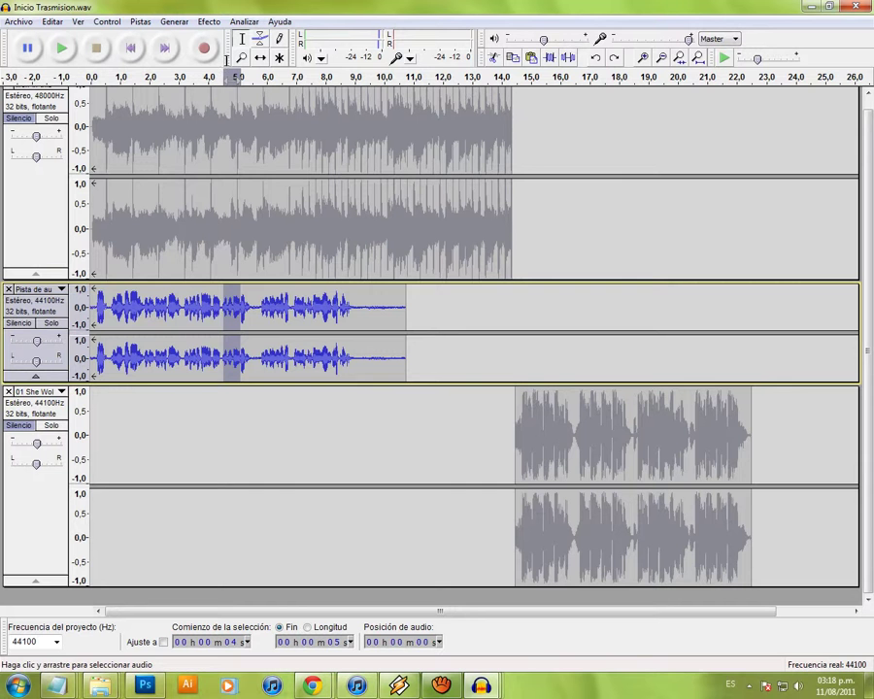
Unmute both music tracks and time-shift the 01 She Wol clip to start where the first music track ends, at about 14.3 s
click(260, 57)
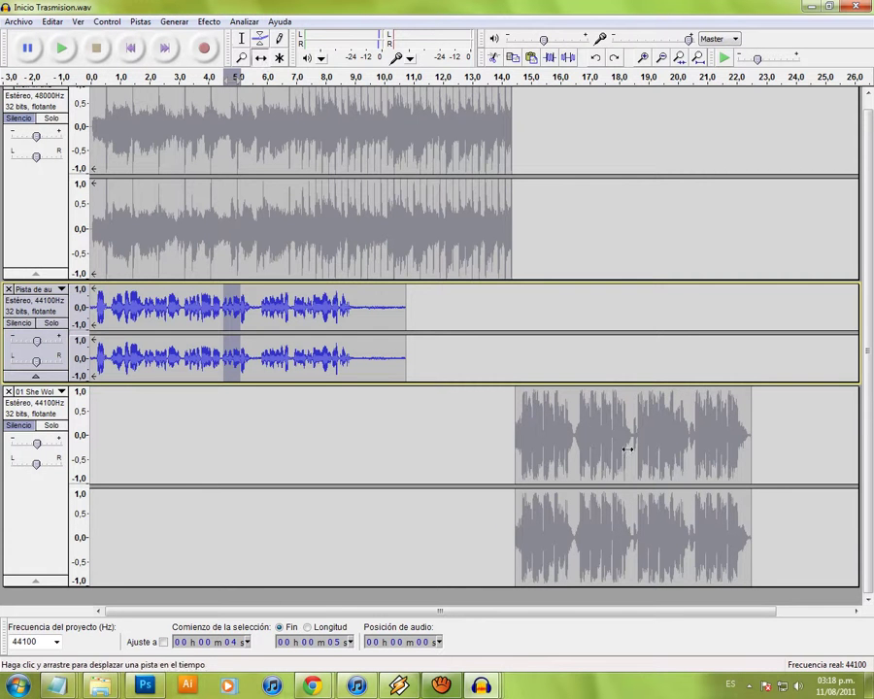
click(19, 428)
click(19, 118)
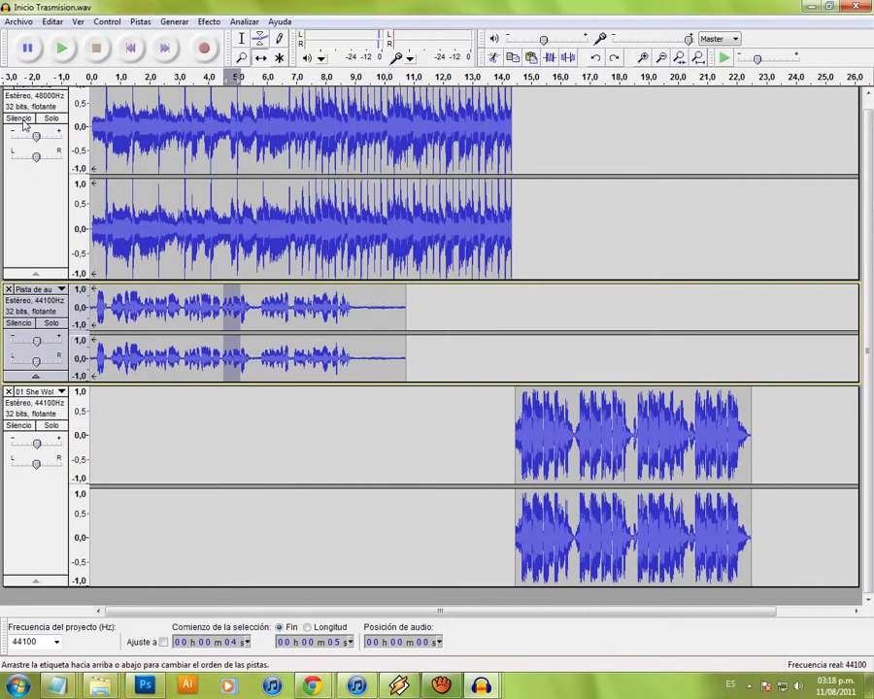
drag(580, 437, 552, 431)
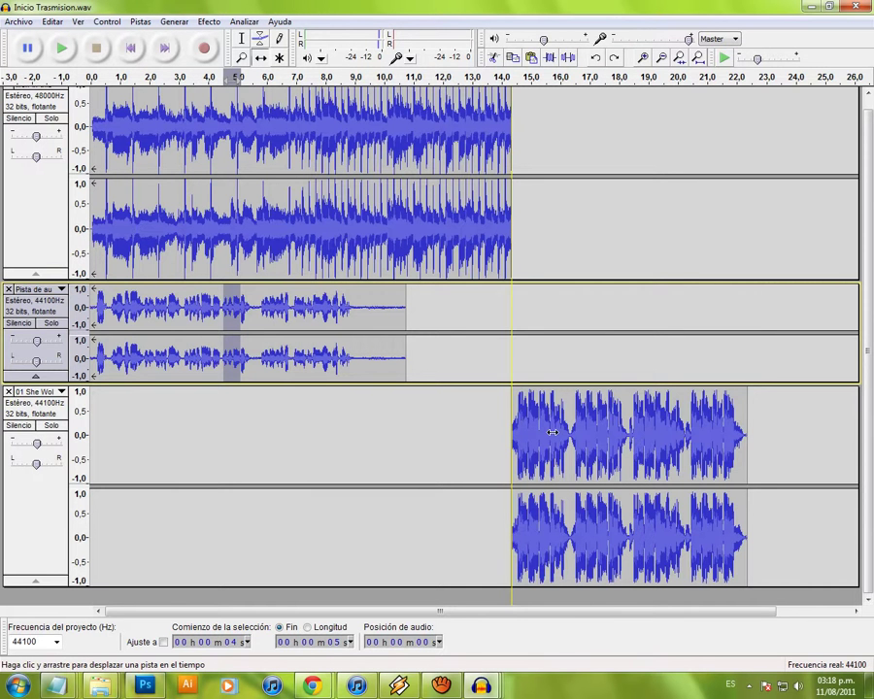
Time-shift the 01 She Wol clip to start at the voice clip's end, about 10.7 s, and play the overlap from about 10 s
drag(552, 432, 446, 445)
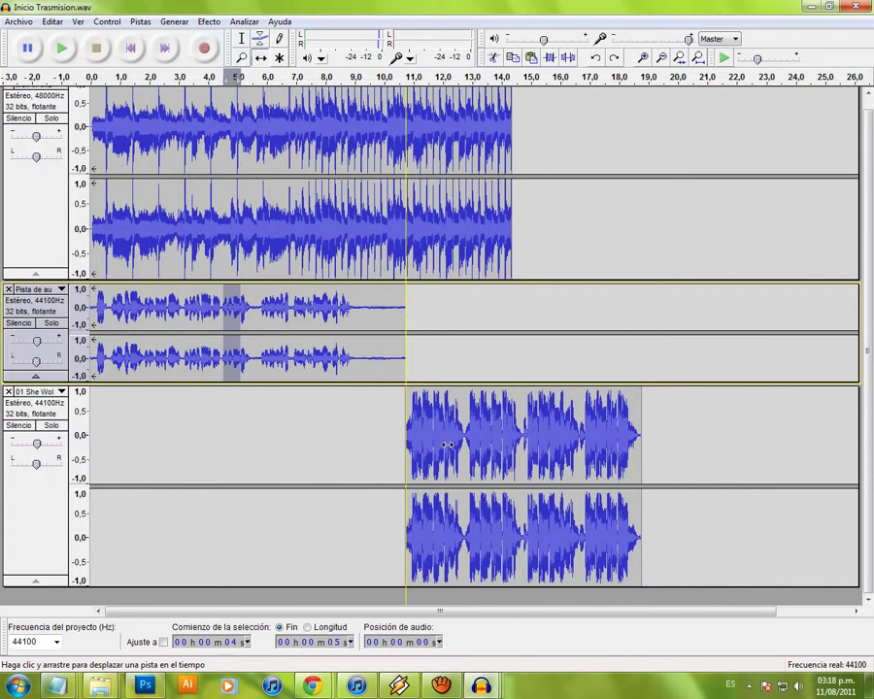
mouse_move(458, 445)
mouse_down()
mouse_move(439, 445)
mouse_move(445, 448)
mouse_up()
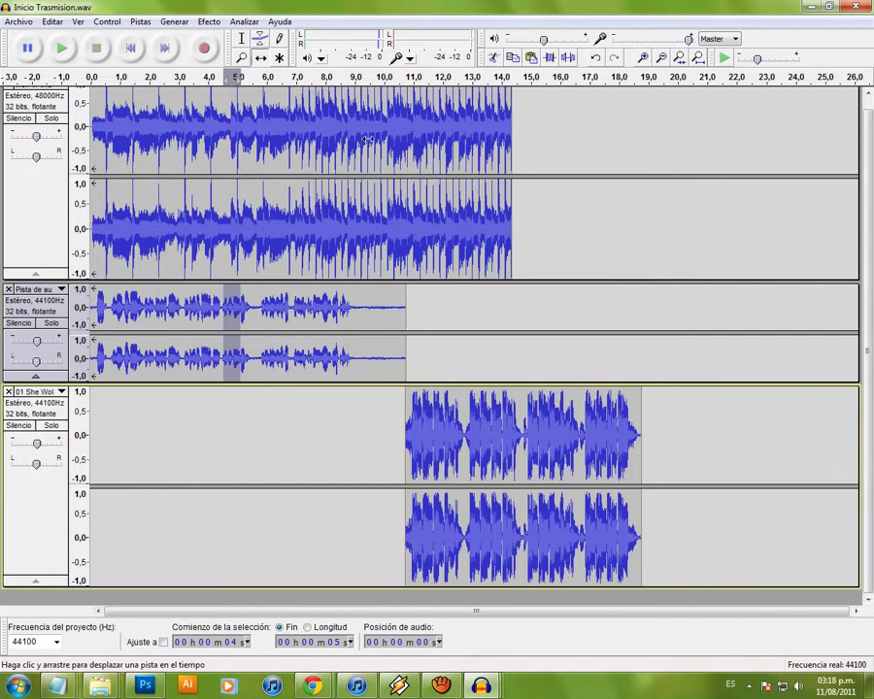
click(383, 78)
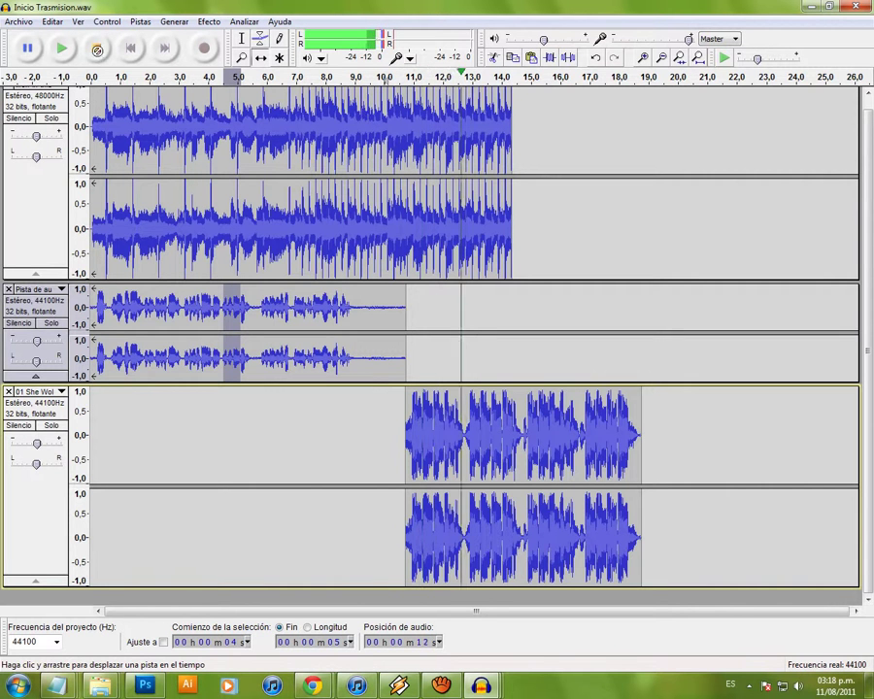
click(94, 52)
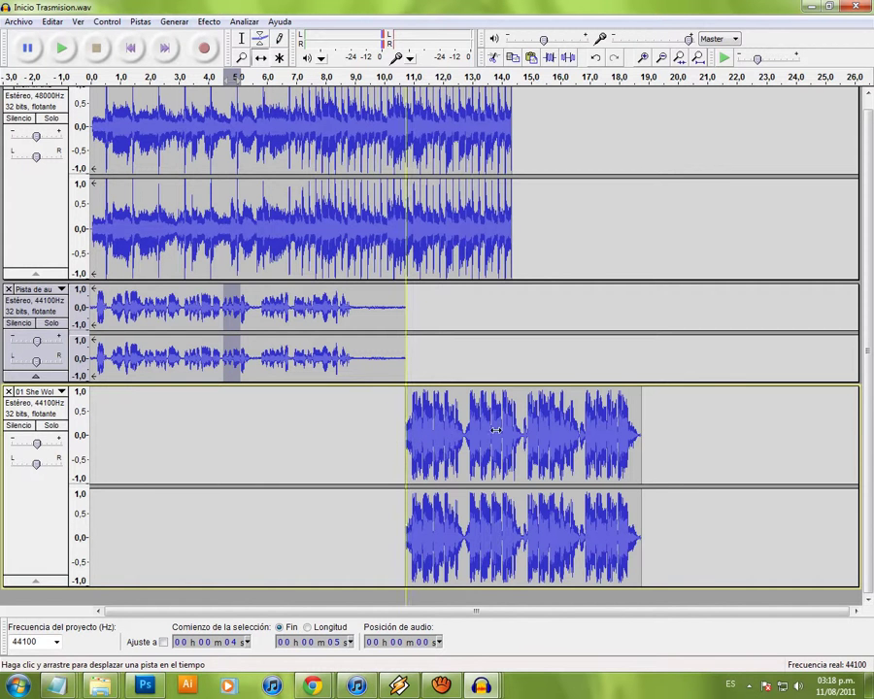
Return the 01 She Wol clip to the end of the first music track, starting at about 14.3 s
drag(437, 435, 544, 430)
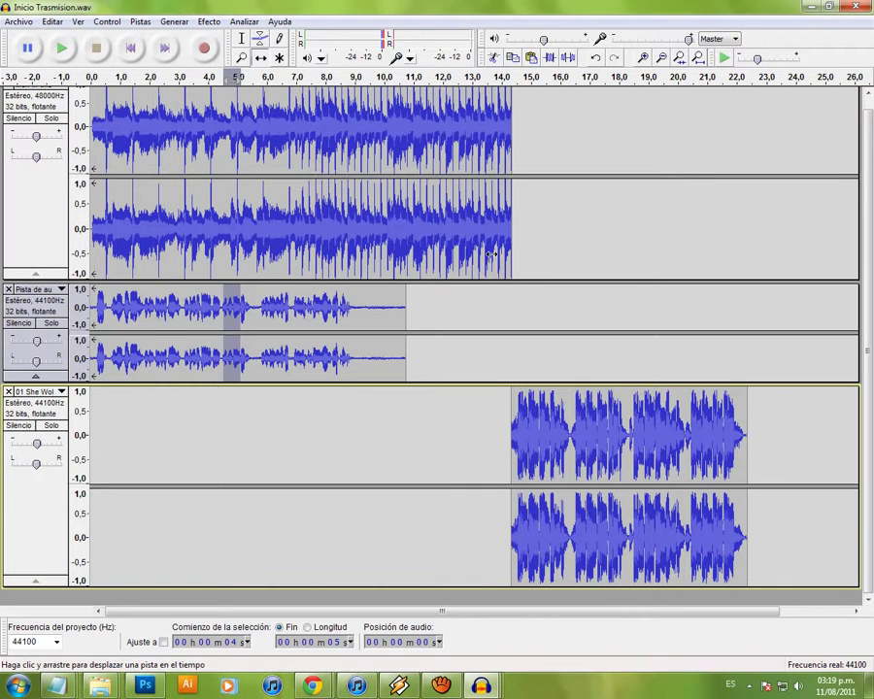
key(space)
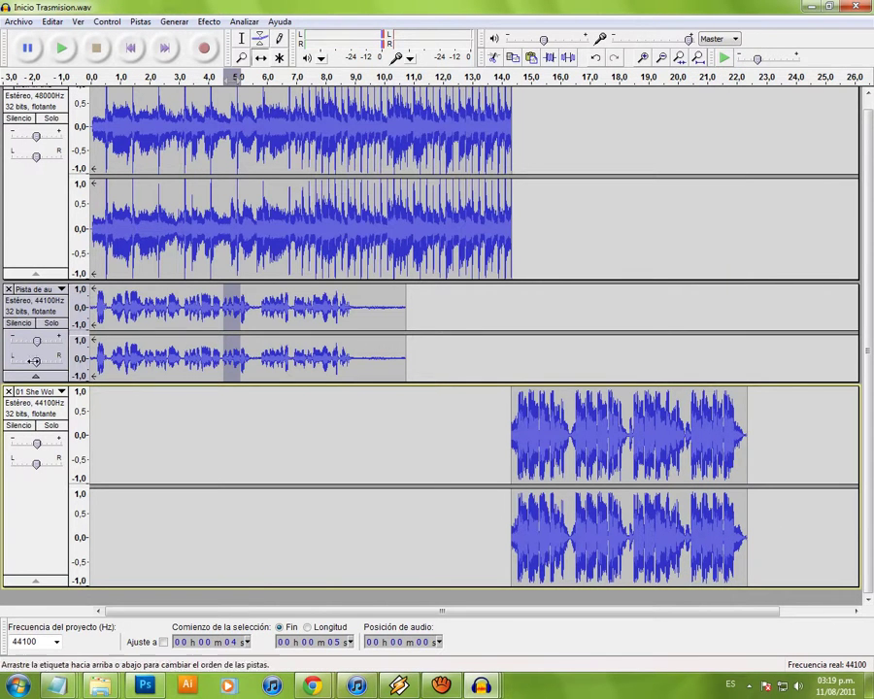
click(499, 360)
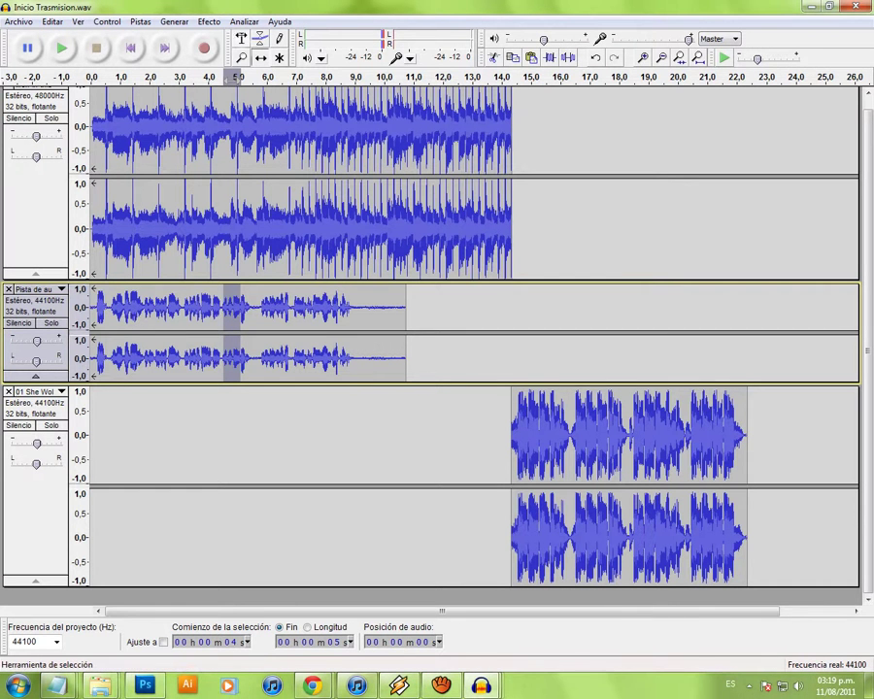
Select the whole voice clip, examine the available effects and the Amplify settings without applying them, and clear the selection
double_click(175, 325)
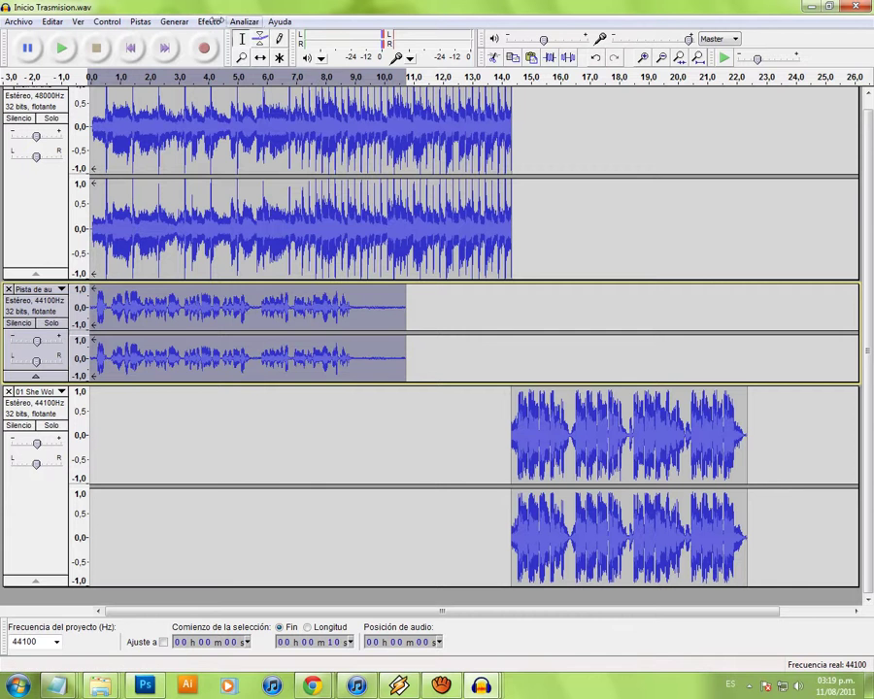
click(207, 21)
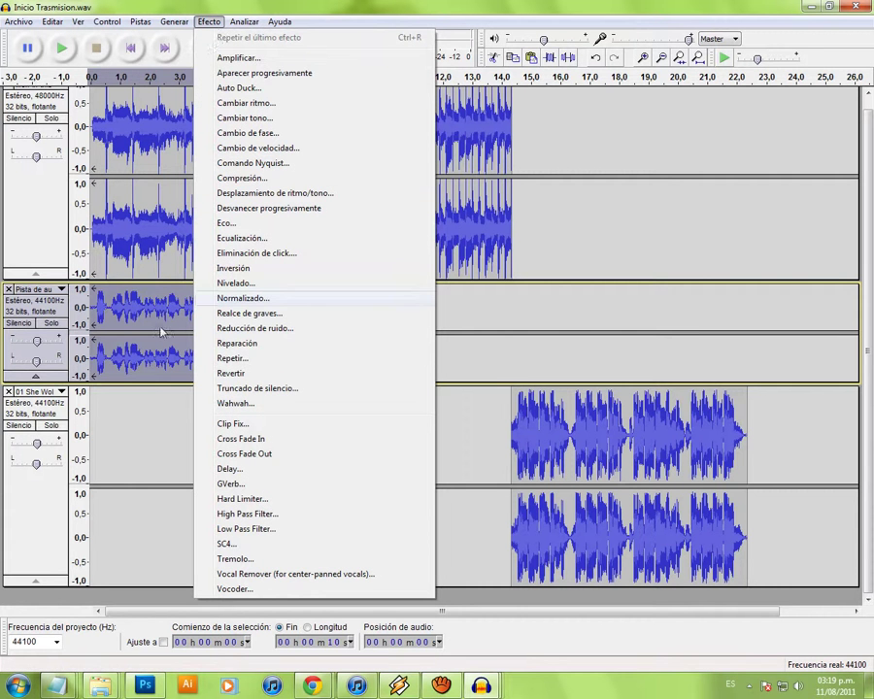
click(241, 58)
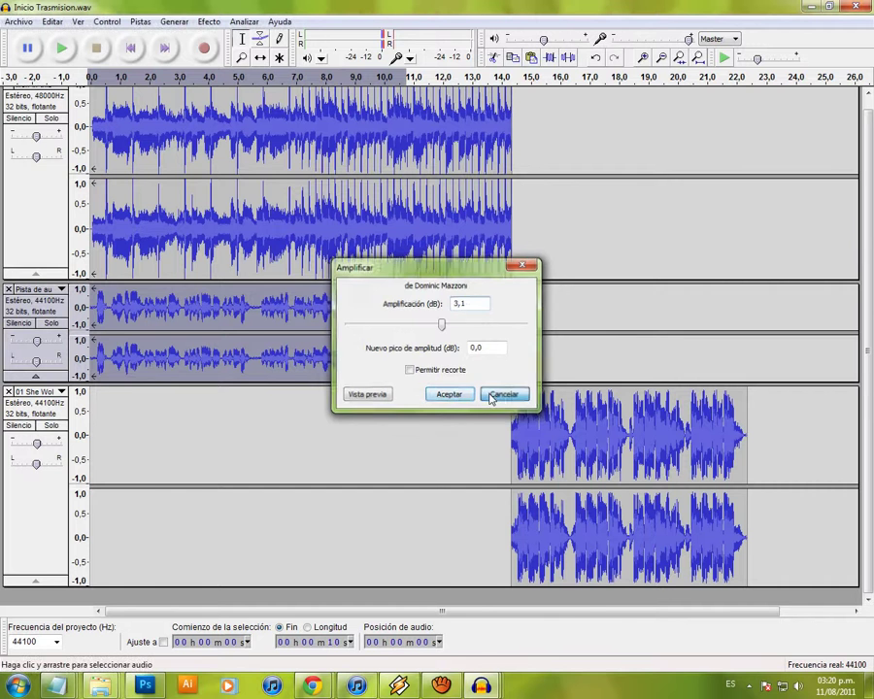
click(489, 394)
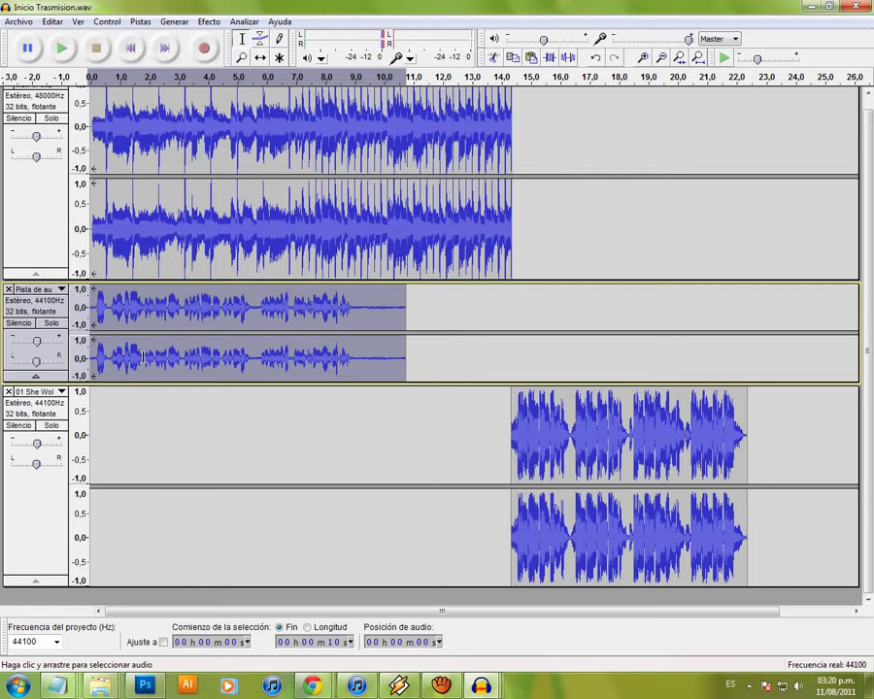
click(478, 322)
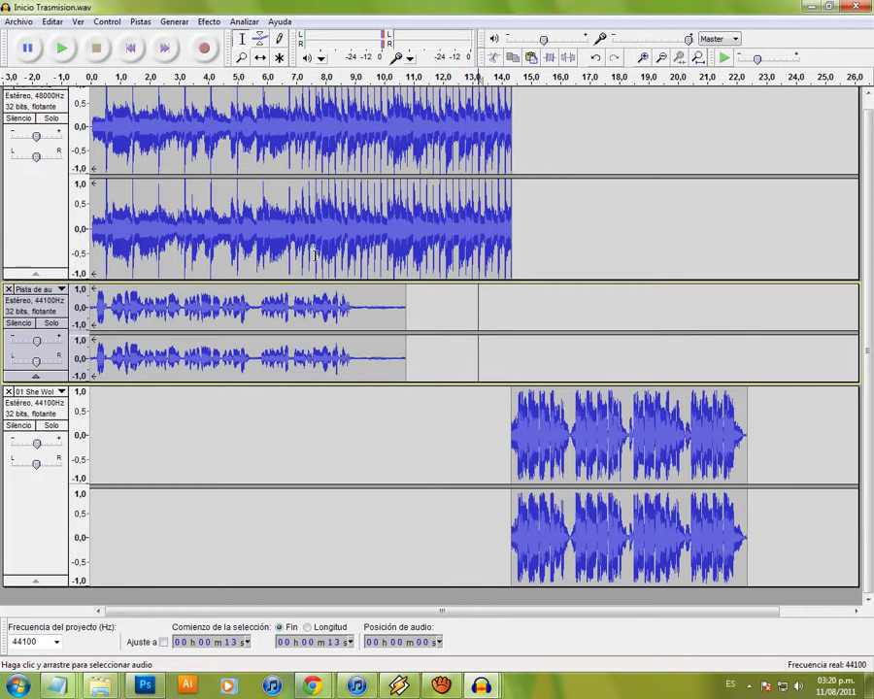
Export the mix as a 16-bit WAV named Inicio Trasmision4 in the AUDIOS RADIO PIES DESCALZOS folder, accepting the existing metadata
click(18, 21)
click(29, 210)
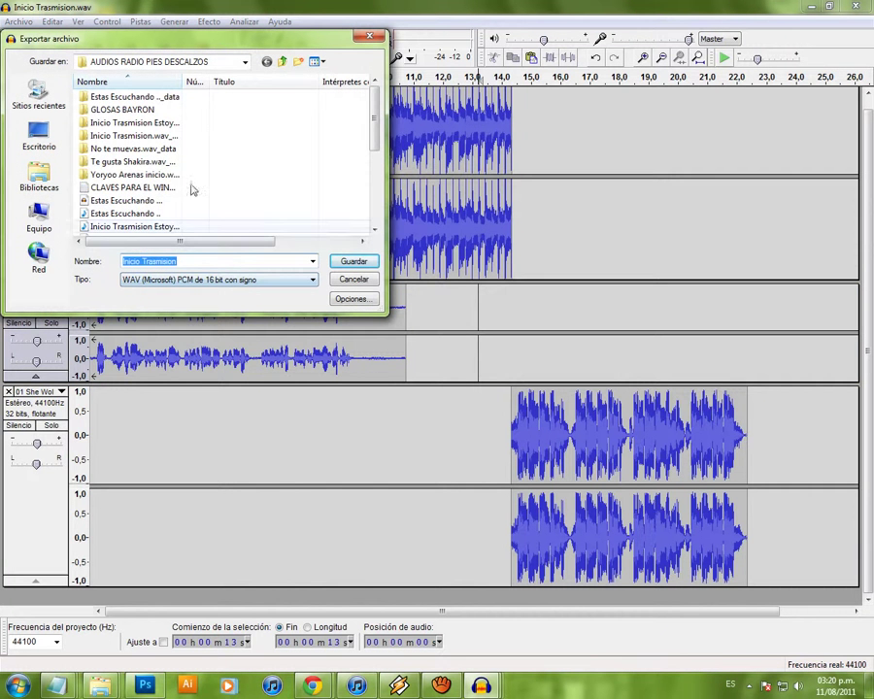
scroll(146, 195, down, 2)
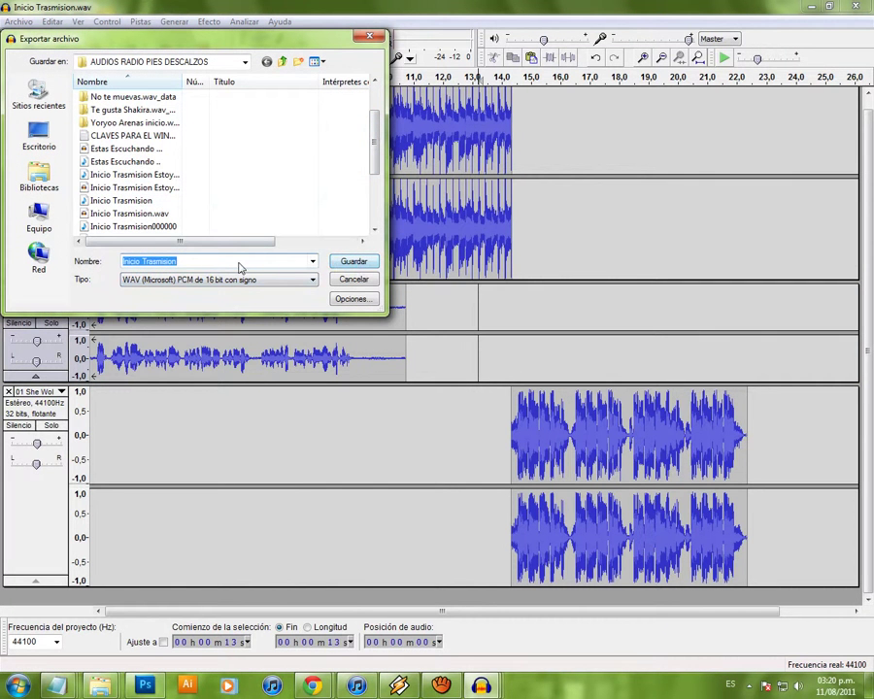
click(207, 263)
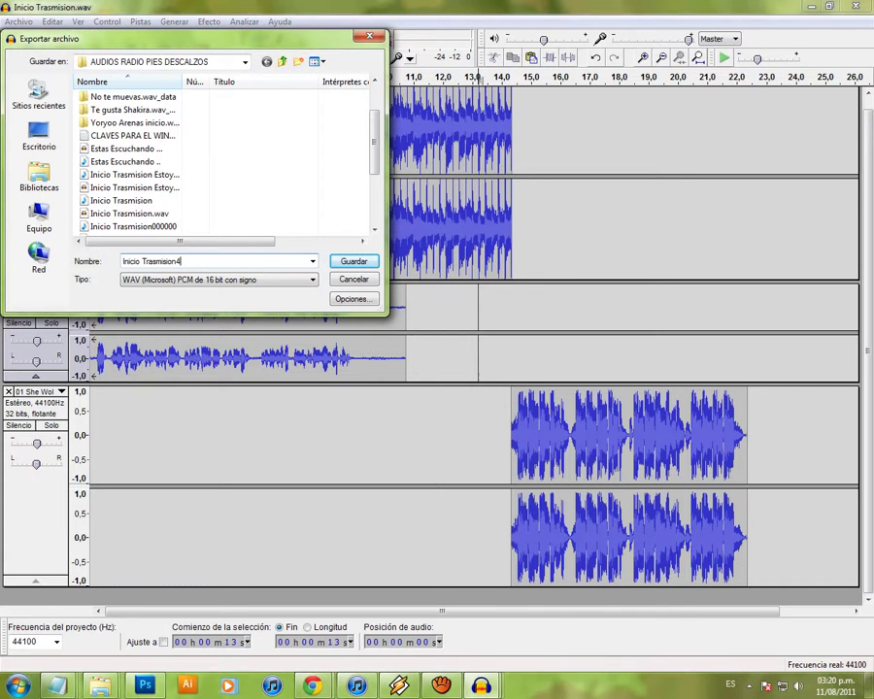
click(352, 263)
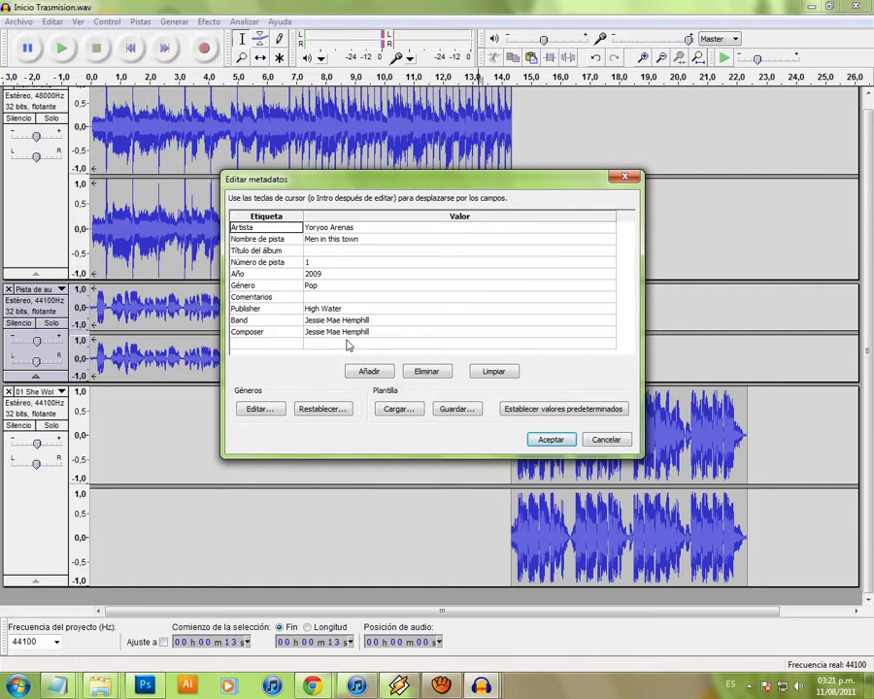
click(552, 440)
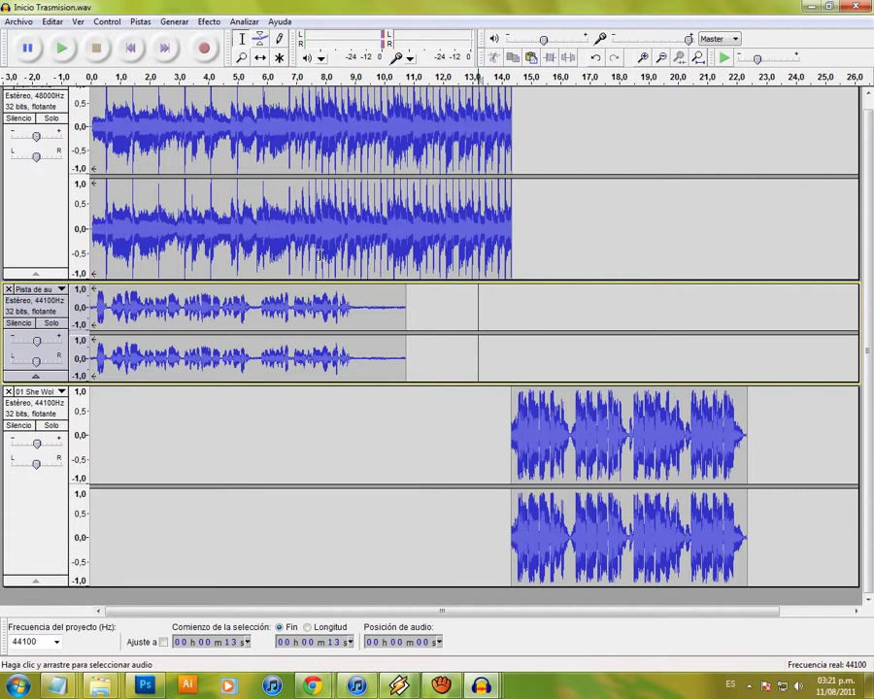
click(18, 21)
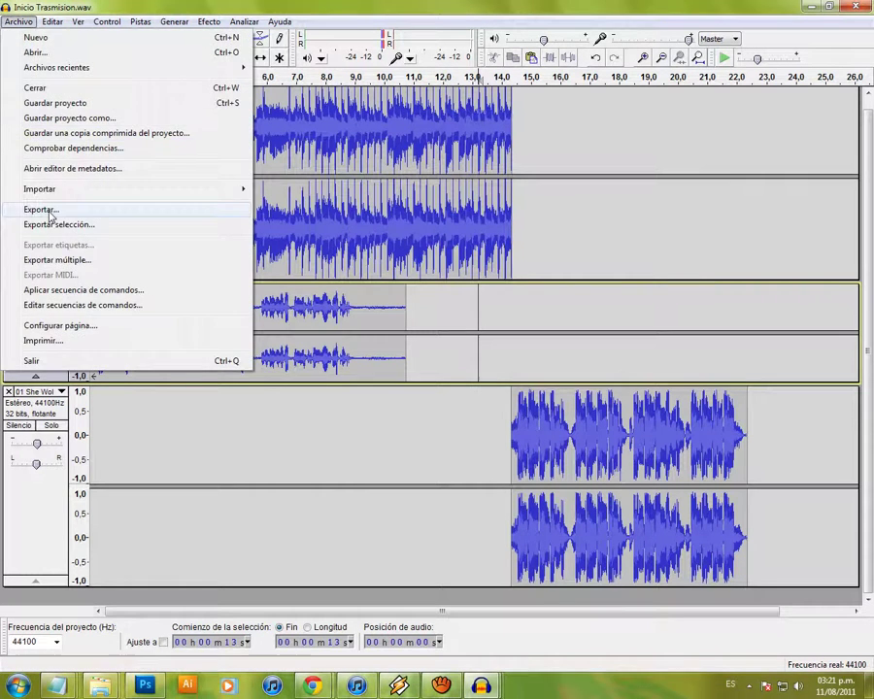
click(45, 209)
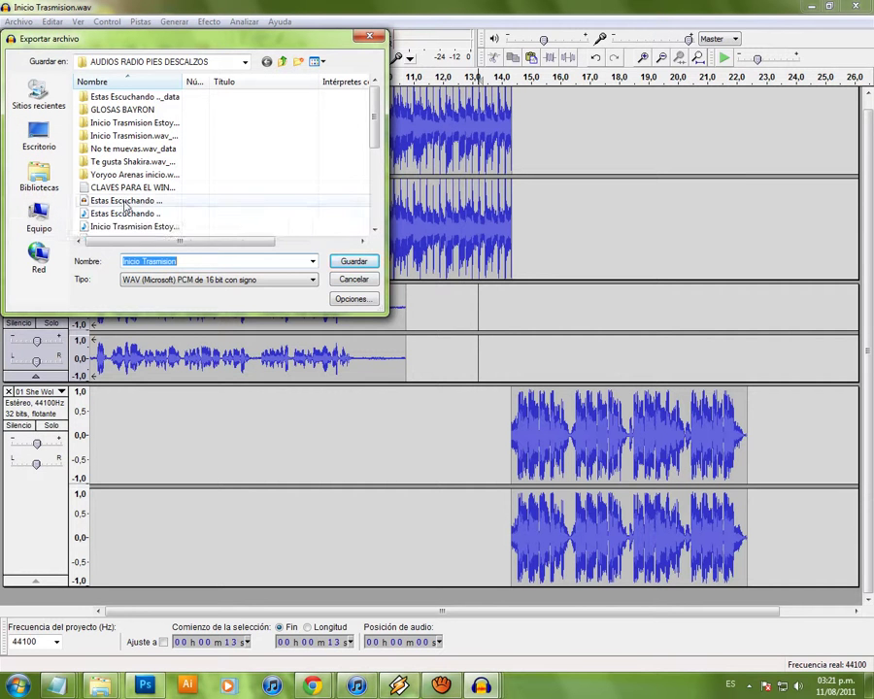
click(353, 278)
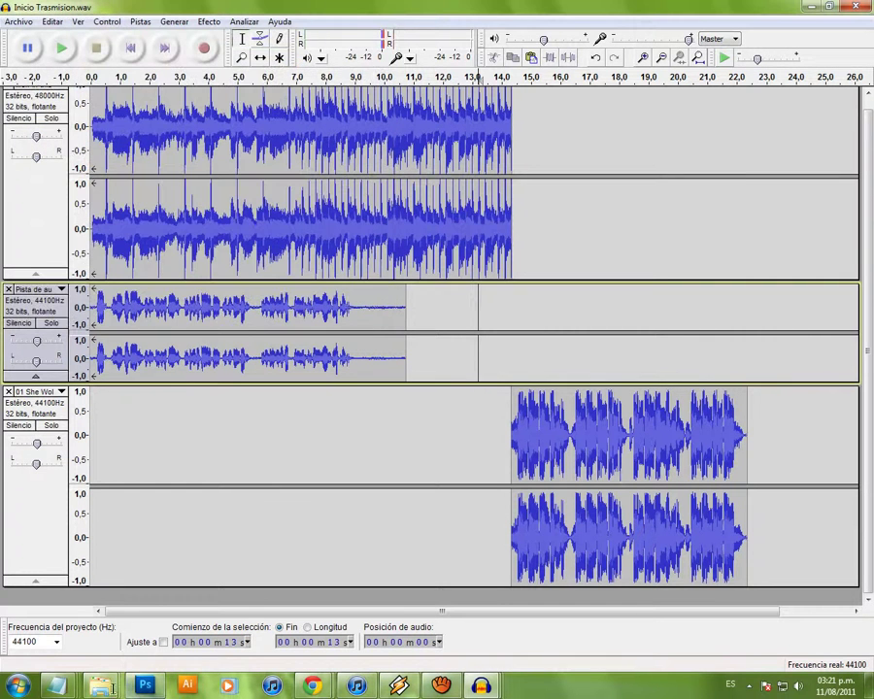
Switch to the AUDIOS RADIO PIES DESCALZOS folder in Windows Explorer and open the exported Inicio Trasmision4 file
mouse_move(102, 686)
click(113, 619)
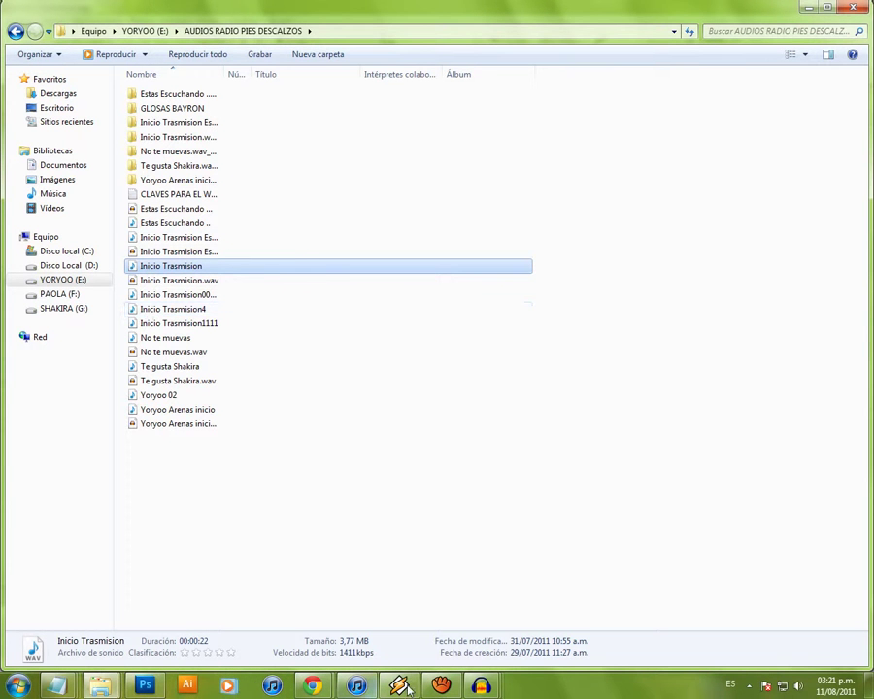
mouse_move(403, 687)
click(493, 609)
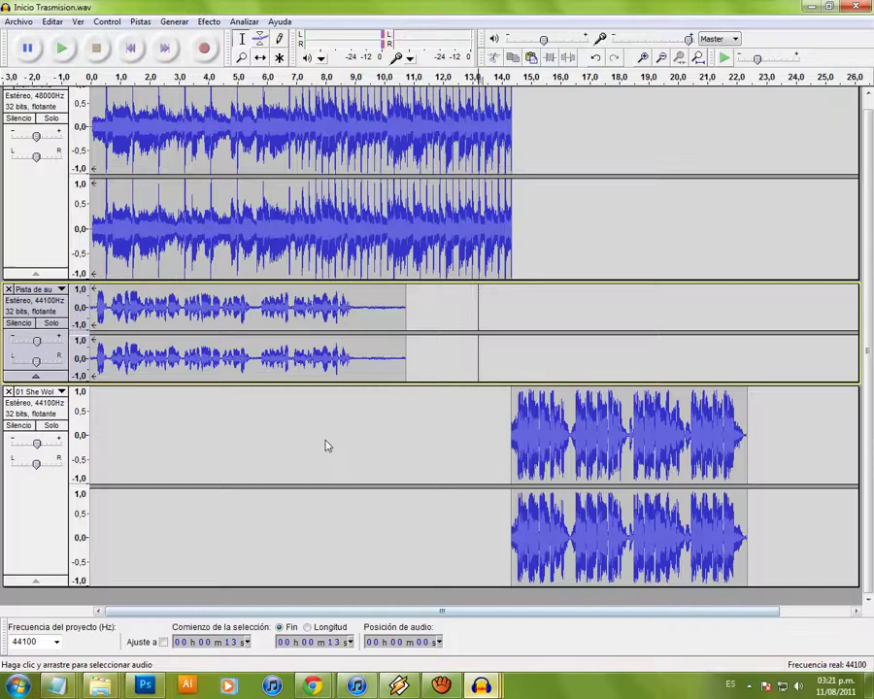
click(807, 9)
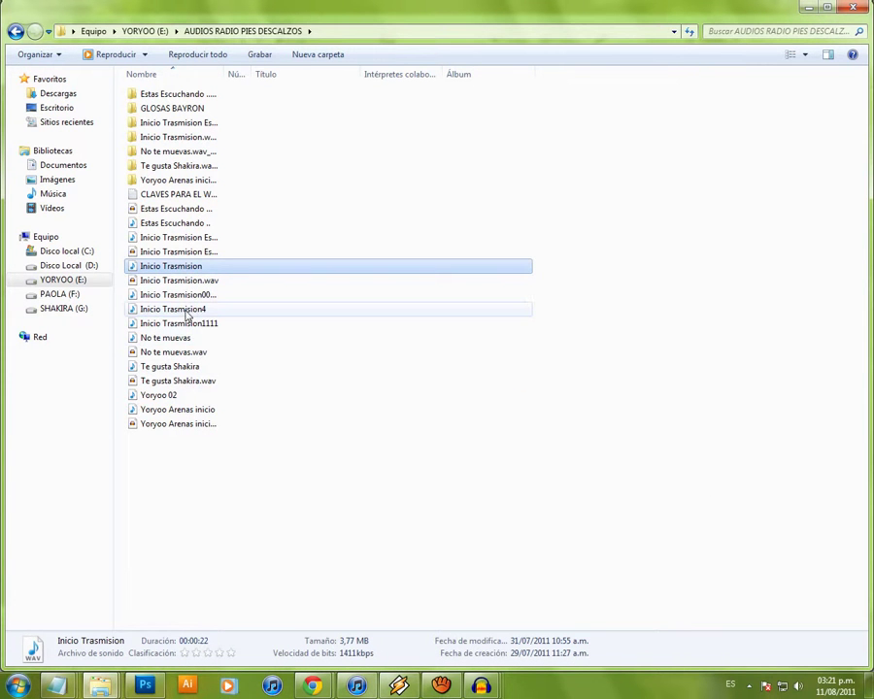
click(186, 311)
Minimize the remaining windows, listen to Inicio Trasmision4 in the media player, and close the player
click(807, 8)
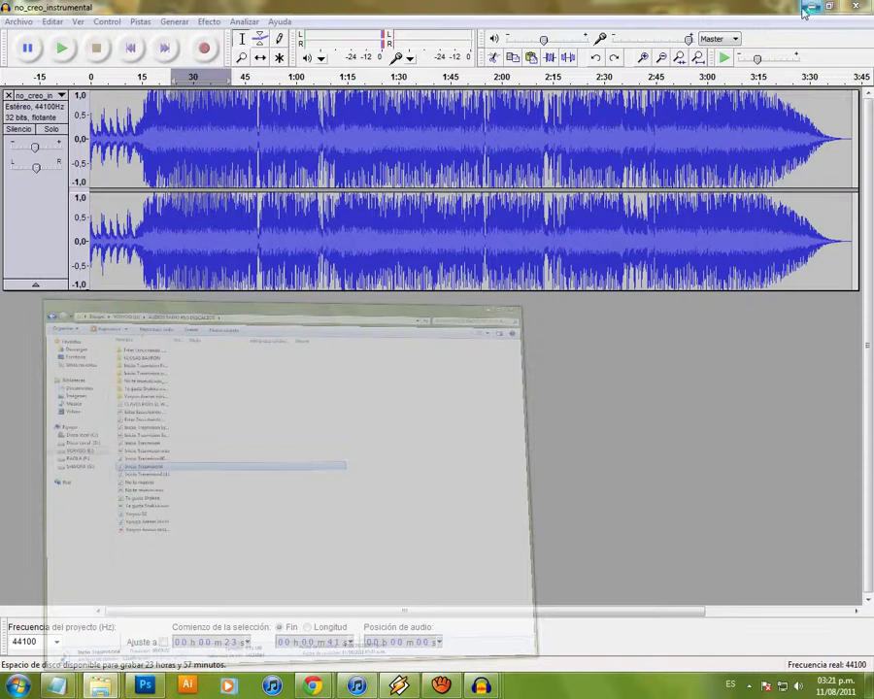
click(808, 8)
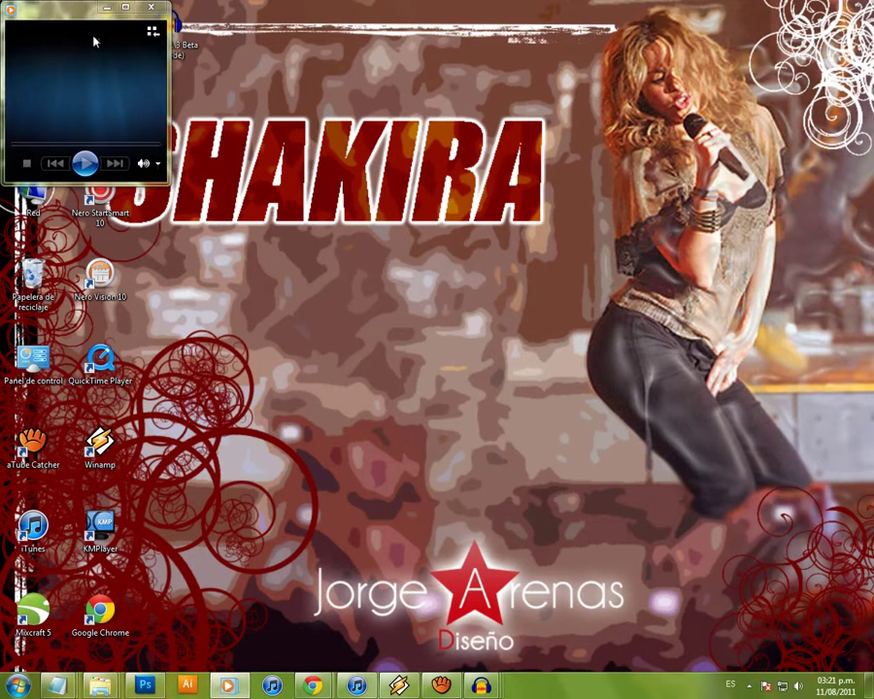
drag(56, 11, 299, 273)
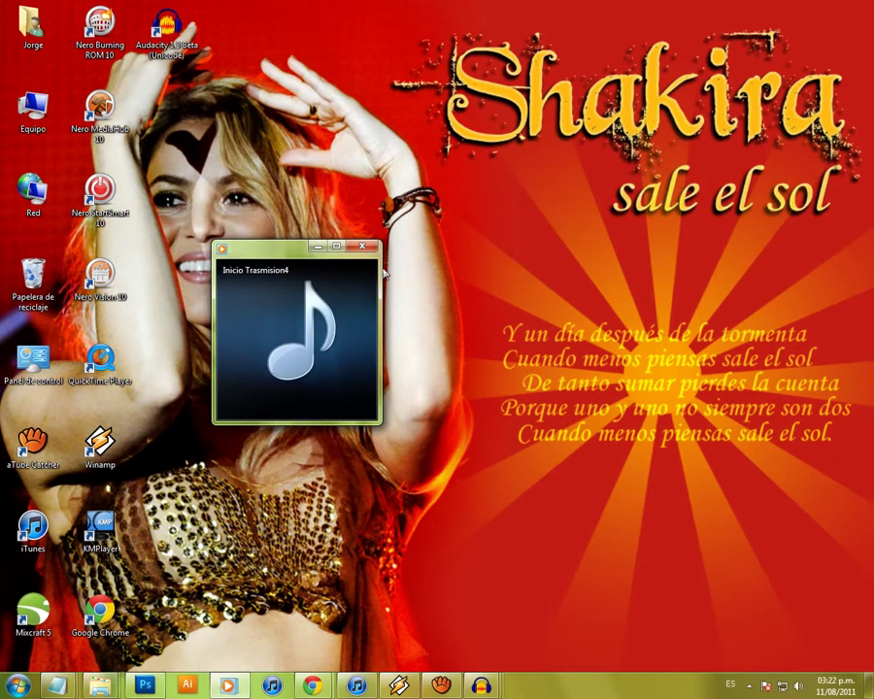
click(362, 245)
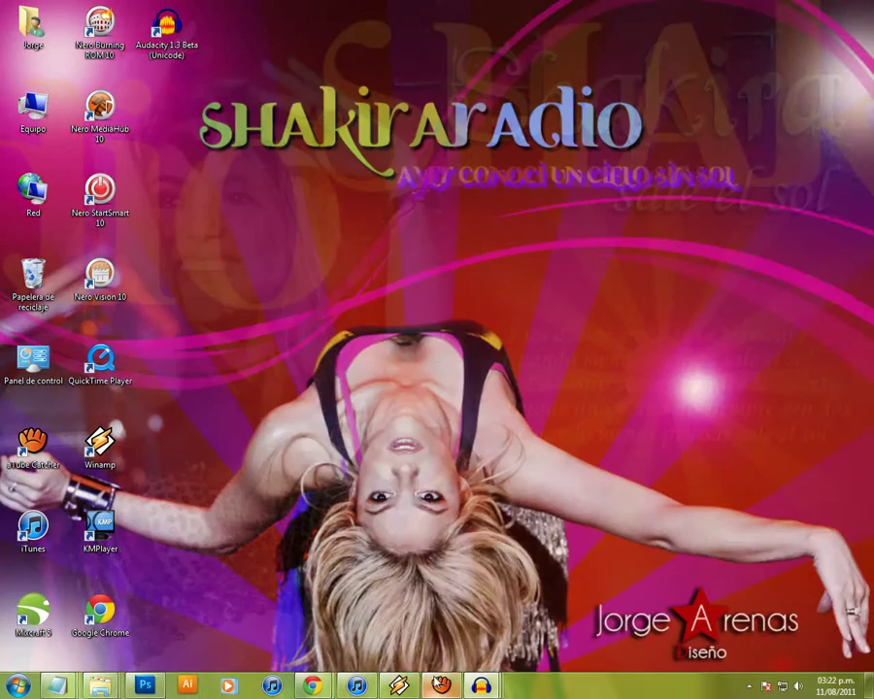
mouse_move(441, 686)
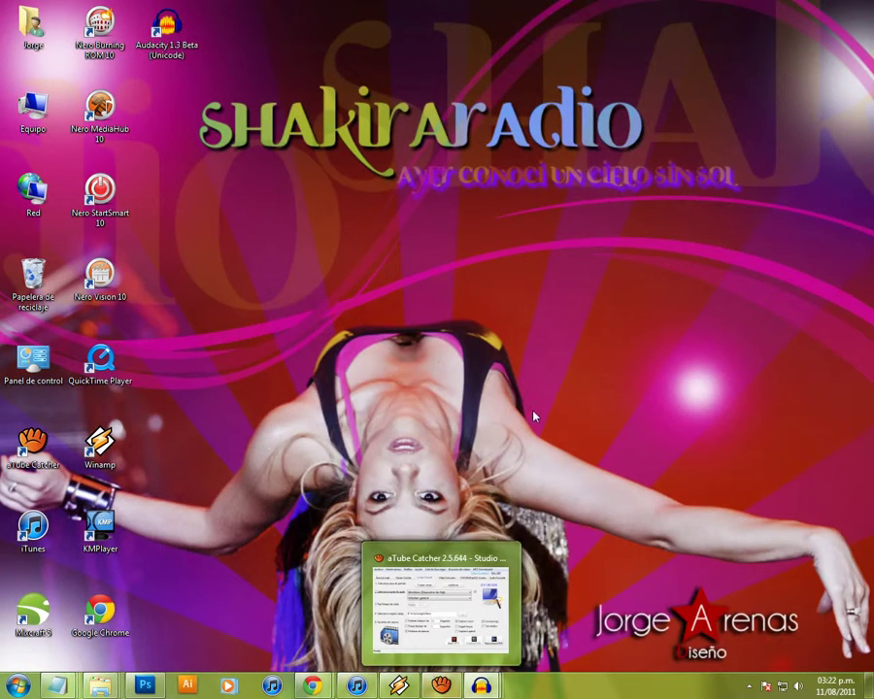